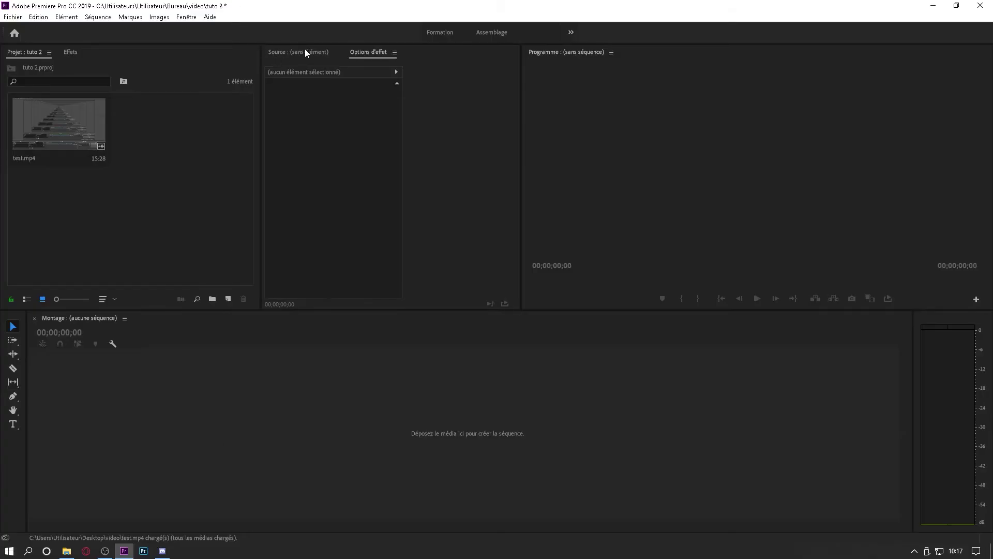
- Create a 1920 x 1080 adjustment layer at 60 fps and build a new sequence from it
{"action": "left_click", "coordinate": [229, 300]}
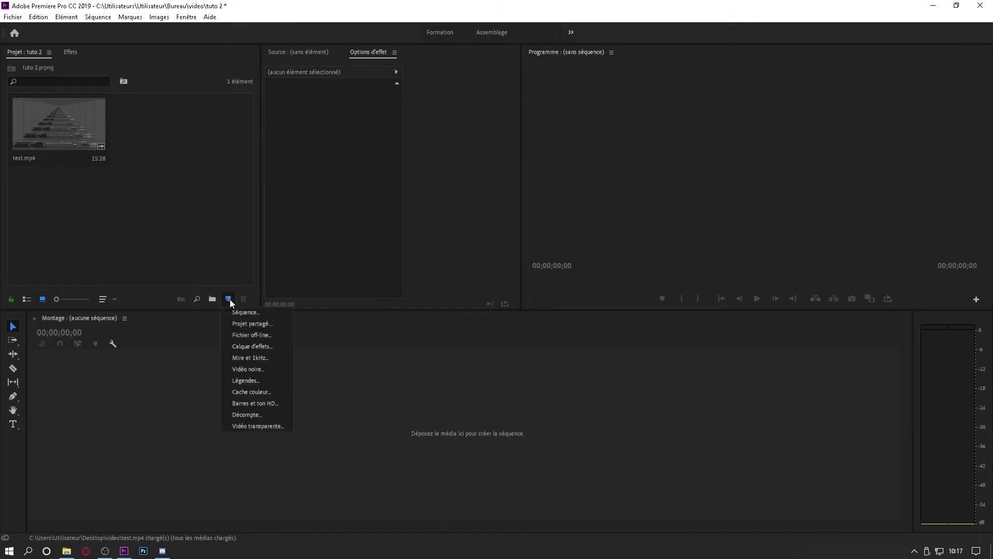
{"action": "left_click", "coordinate": [256, 346]}
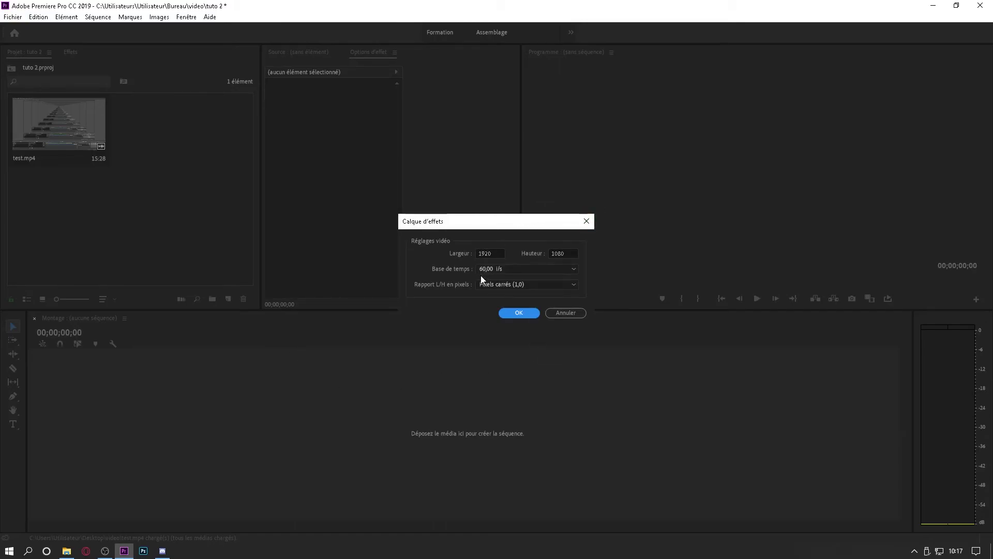
{"action": "left_click", "coordinate": [519, 313]}
{"action": "left_click_drag", "start_coordinate": [182, 133], "coordinate": [178, 459]}
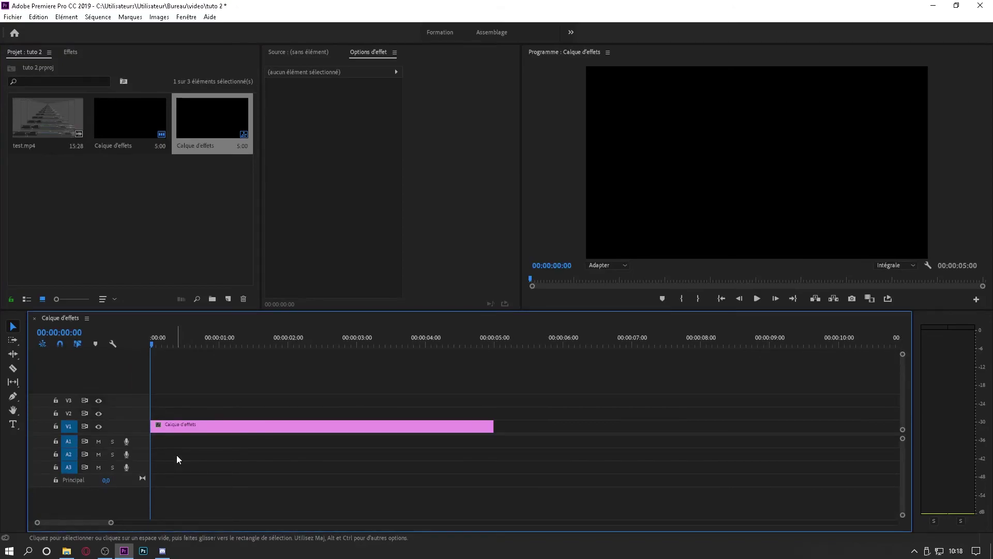
- Clear the adjustment layer clip from the timeline and delete the adjustment layer item from the project
{"action": "right_click", "coordinate": [191, 425]}
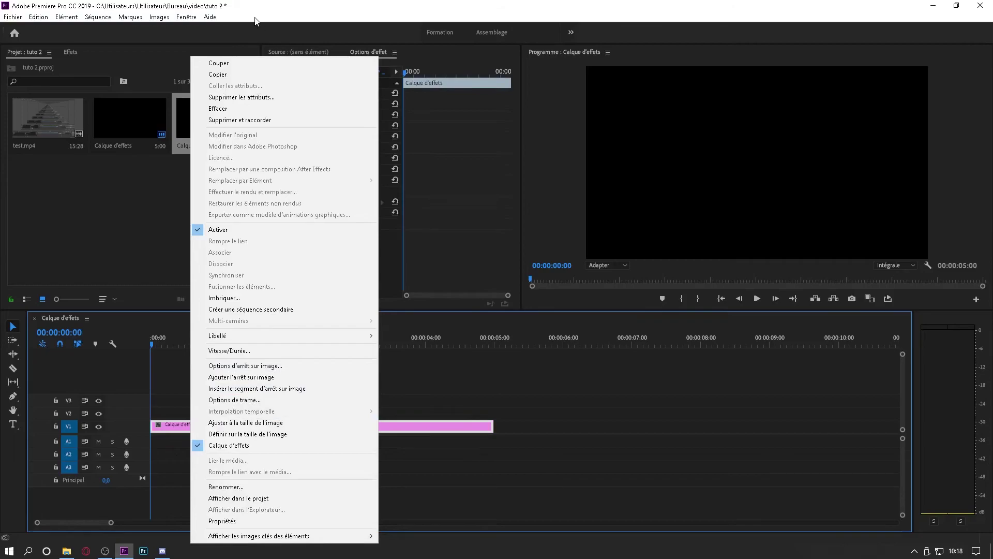
{"action": "left_click", "coordinate": [218, 109]}
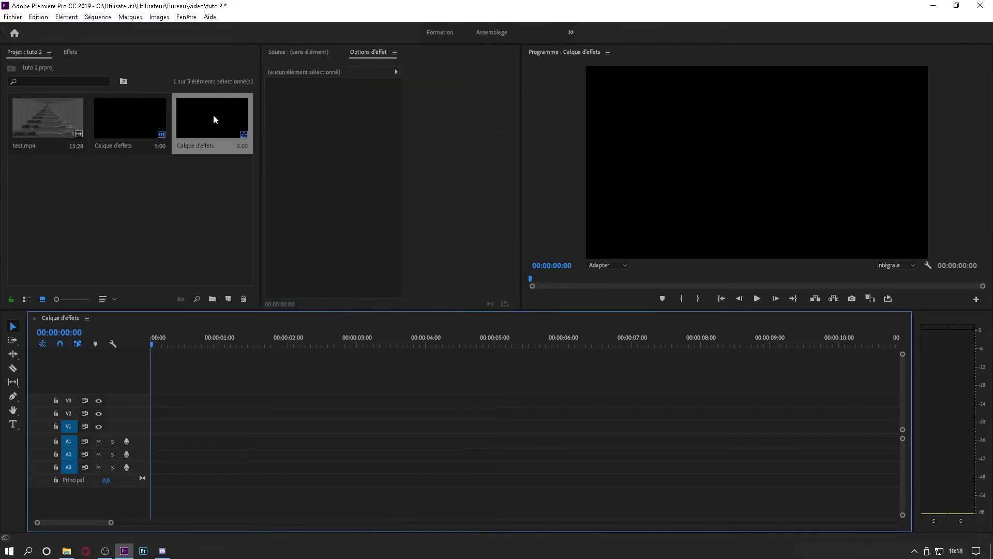
{"action": "right_click", "coordinate": [118, 125]}
{"action": "left_click", "coordinate": [149, 114]}
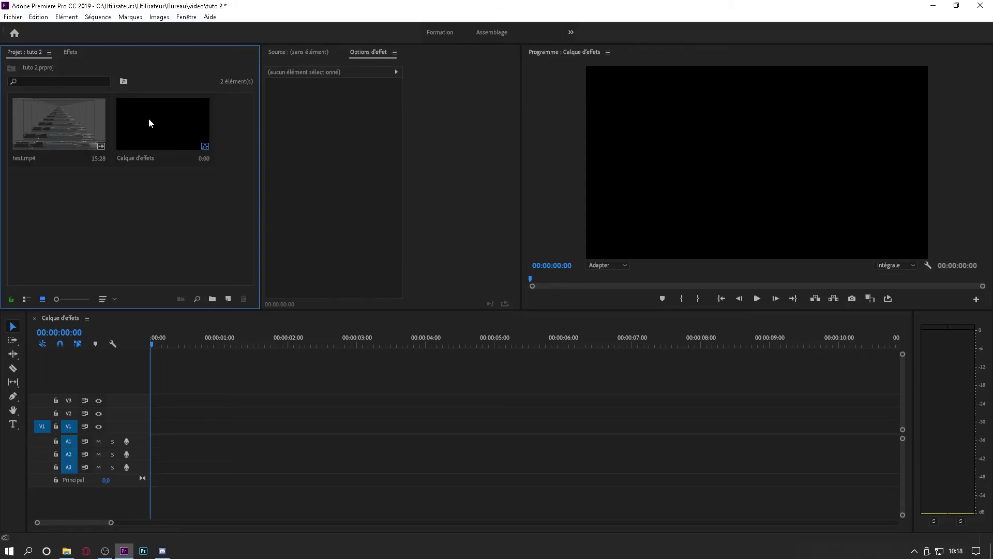
- Place test.mp4 at the start of video track 1 without its audio, cut down to 00:00:04:17, and render the preview
{"action": "left_click_drag", "start_coordinate": [64, 132], "coordinate": [161, 427]}
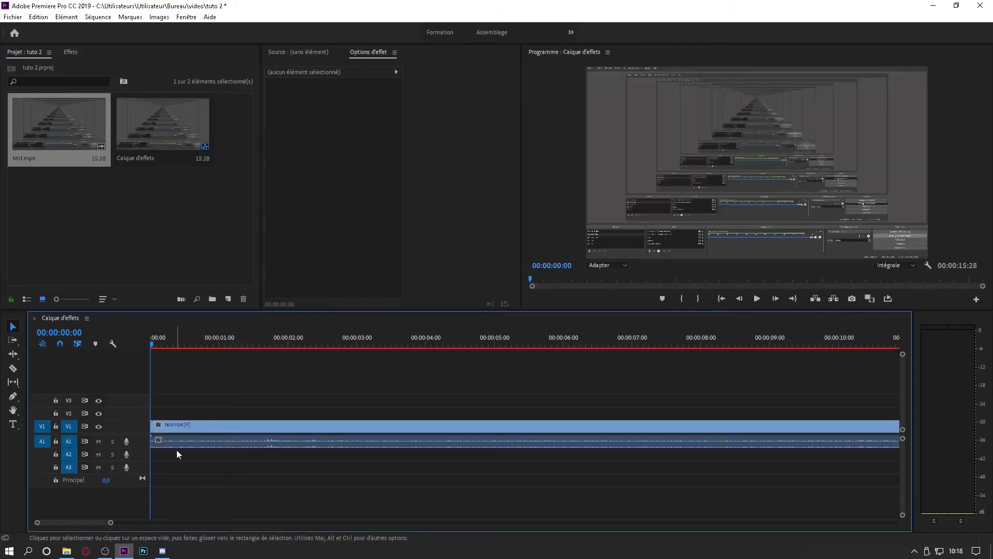
{"action": "right_click", "coordinate": [177, 440]}
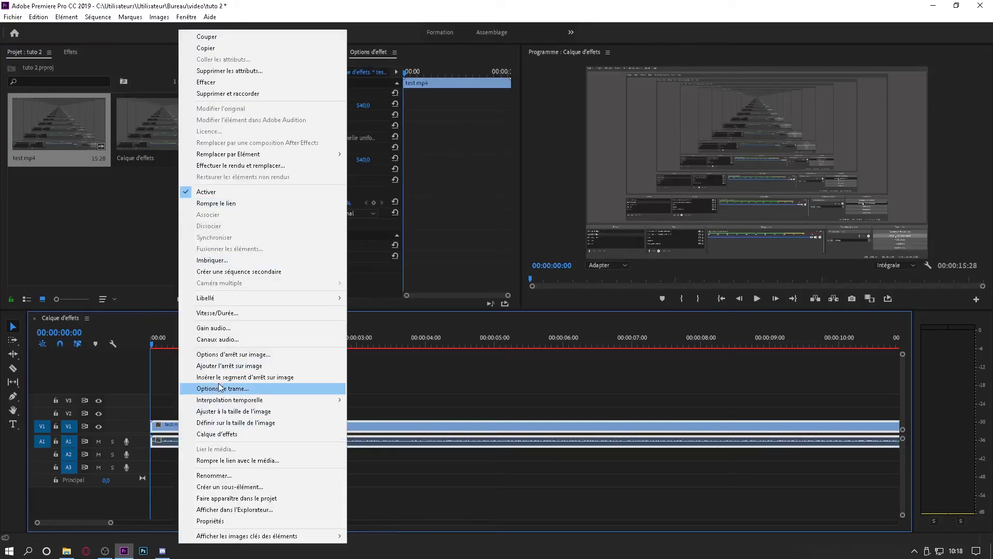
{"action": "left_click", "coordinate": [229, 366]}
{"action": "left_click_drag", "start_coordinate": [326, 350], "coordinate": [243, 327]}
{"action": "key", "text": "Return"}
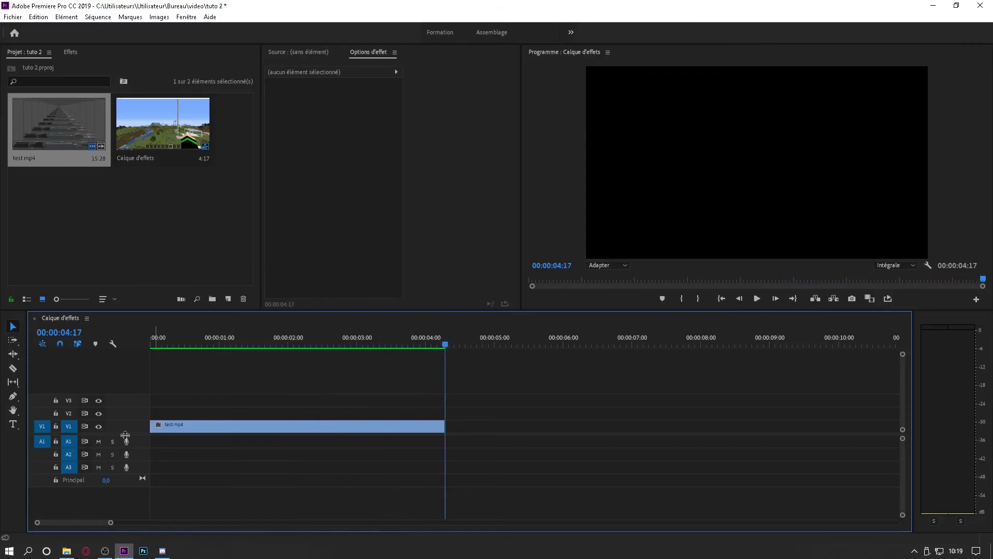
- Enlarge video track 1 and display the speed keyframes (Modification de vitesse > Vitesse) on the test.mp4 clip
{"action": "scroll", "coordinate": [68, 425], "scroll_direction": "up", "scroll_amount": 4}
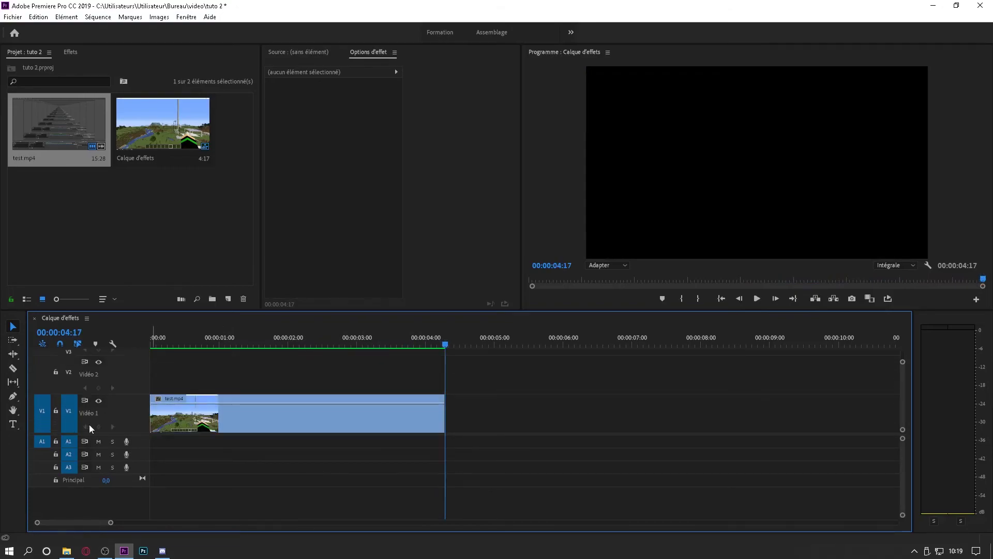
{"action": "right_click", "coordinate": [176, 424]}
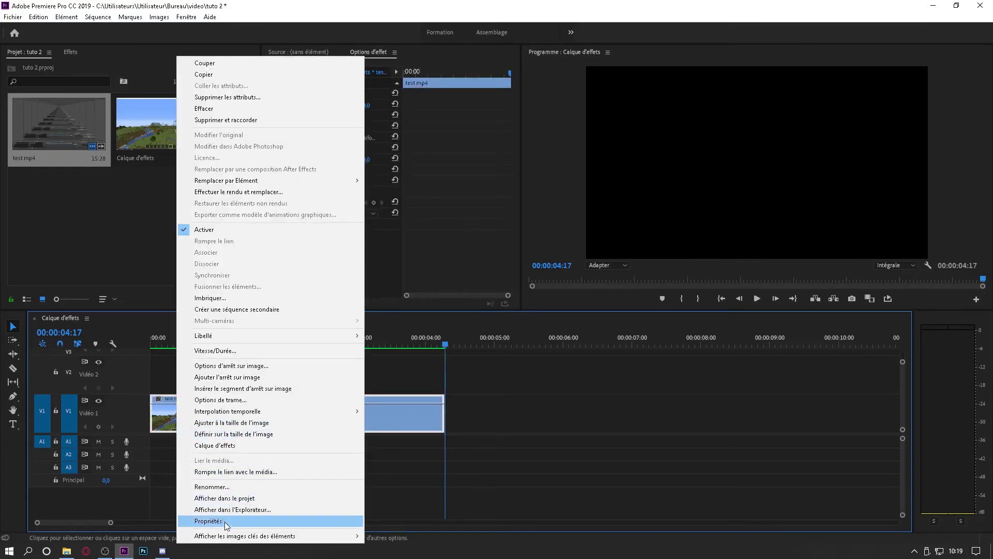
{"action": "mouse_move", "coordinate": [228, 540]}
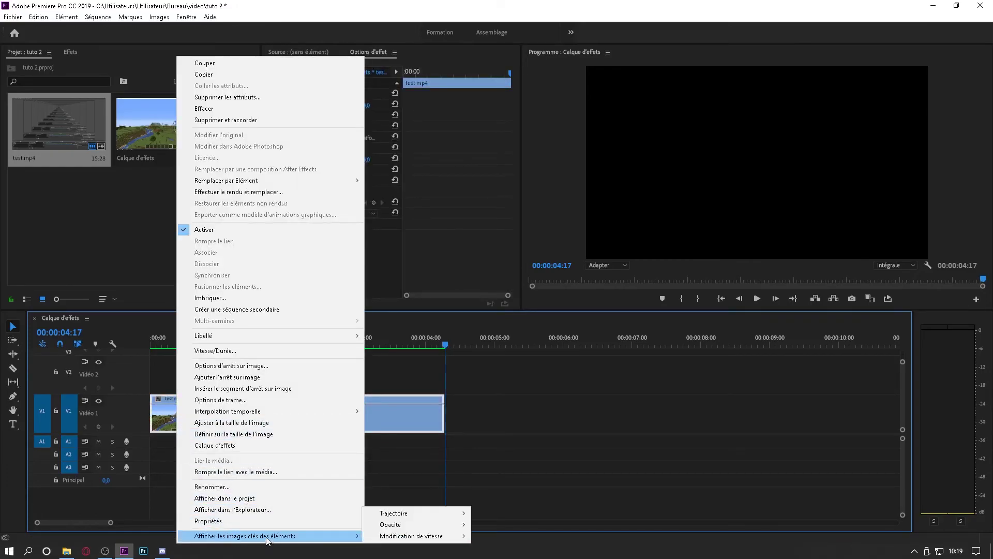
{"action": "mouse_move", "coordinate": [430, 537]}
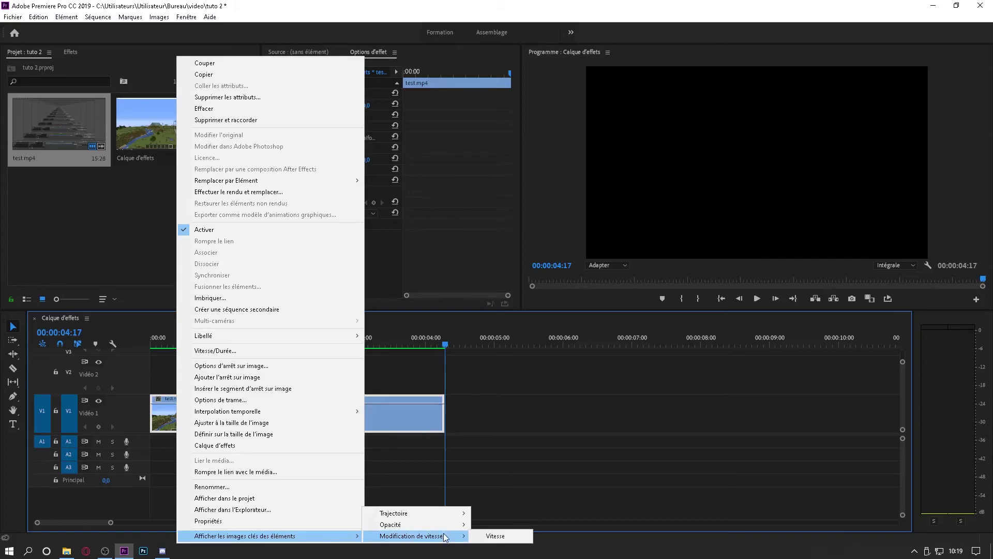
{"action": "left_click", "coordinate": [486, 533]}
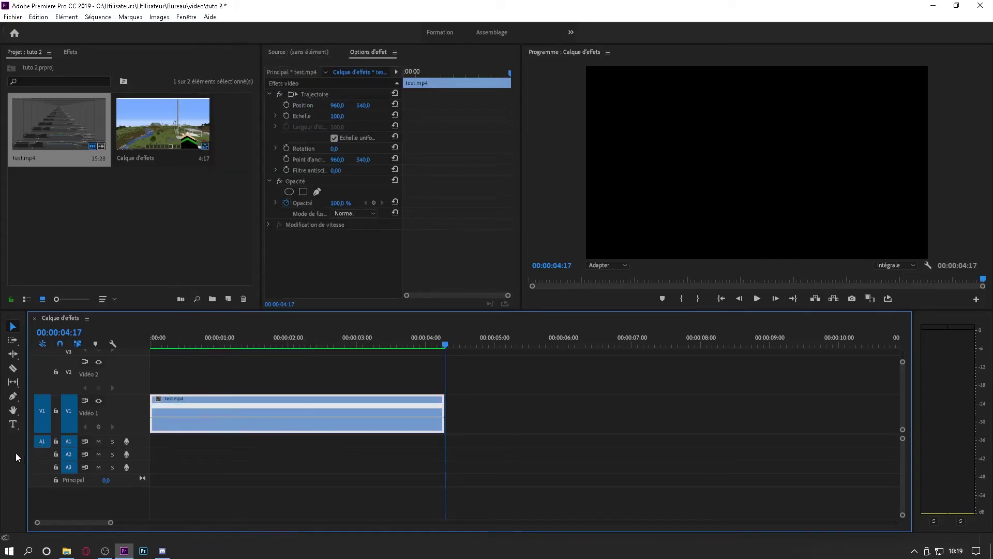
- Add two speed keyframes to the clip with the Pen tool, at 00:00:01:43 and 00:00:02:09
{"action": "left_click", "coordinate": [192, 342]}
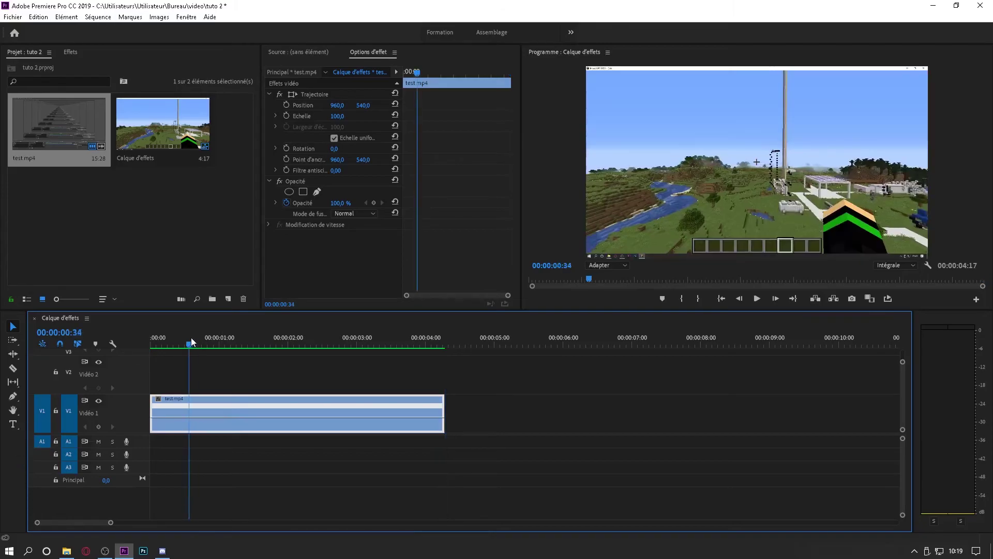
{"action": "left_click_drag", "start_coordinate": [196, 333], "coordinate": [269, 327]}
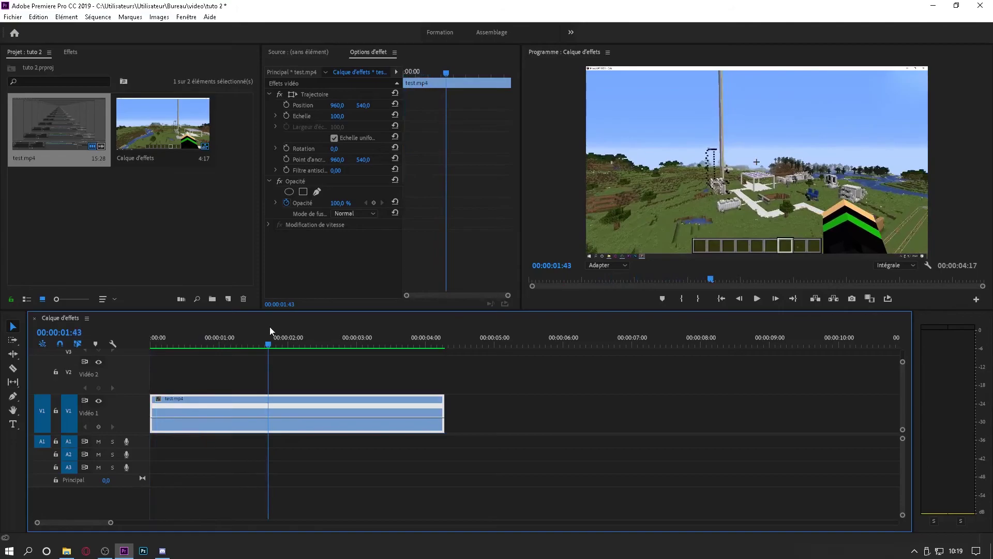
{"action": "left_click", "coordinate": [14, 399]}
{"action": "left_click", "coordinate": [270, 418]}
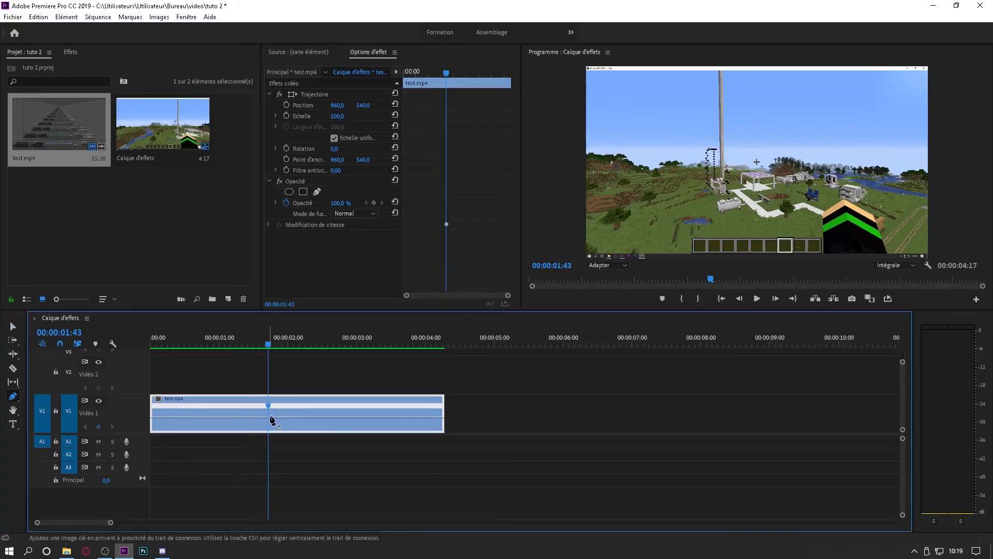
{"action": "left_click_drag", "start_coordinate": [271, 345], "coordinate": [298, 346]}
{"action": "left_click", "coordinate": [298, 414]}
{"action": "left_click", "coordinate": [13, 326]}
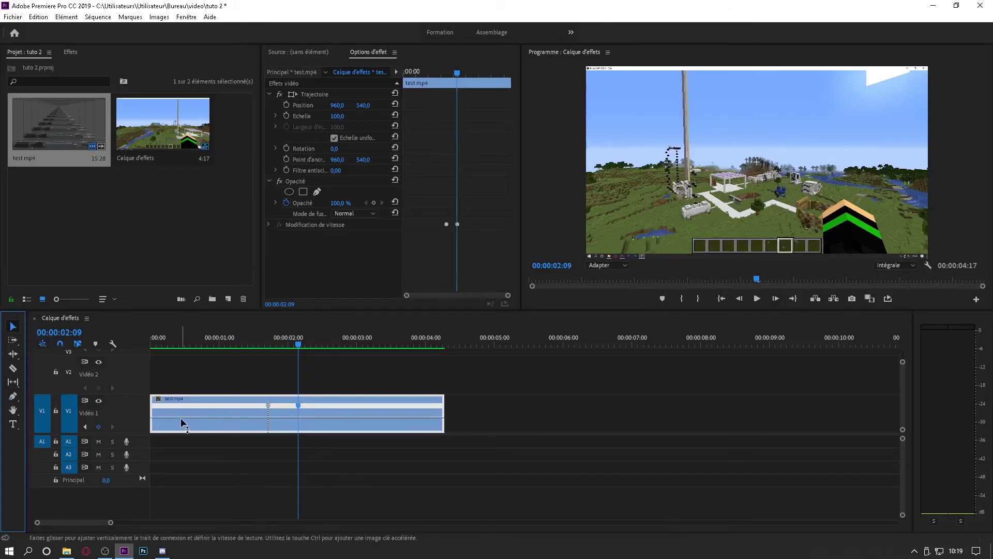
- Speed up the clip before and after the two speed keyframes, slow the section between them, and play the rendered sequence
{"action": "left_click_drag", "start_coordinate": [185, 417], "coordinate": [188, 368]}
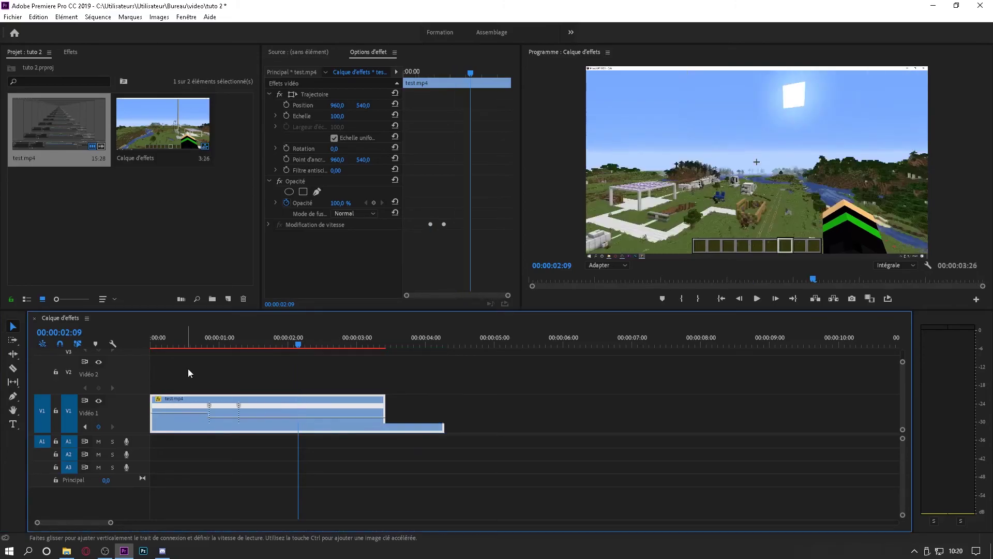
{"action": "left_click_drag", "start_coordinate": [265, 418], "coordinate": [223, 421]}
{"action": "left_click", "coordinate": [223, 418]}
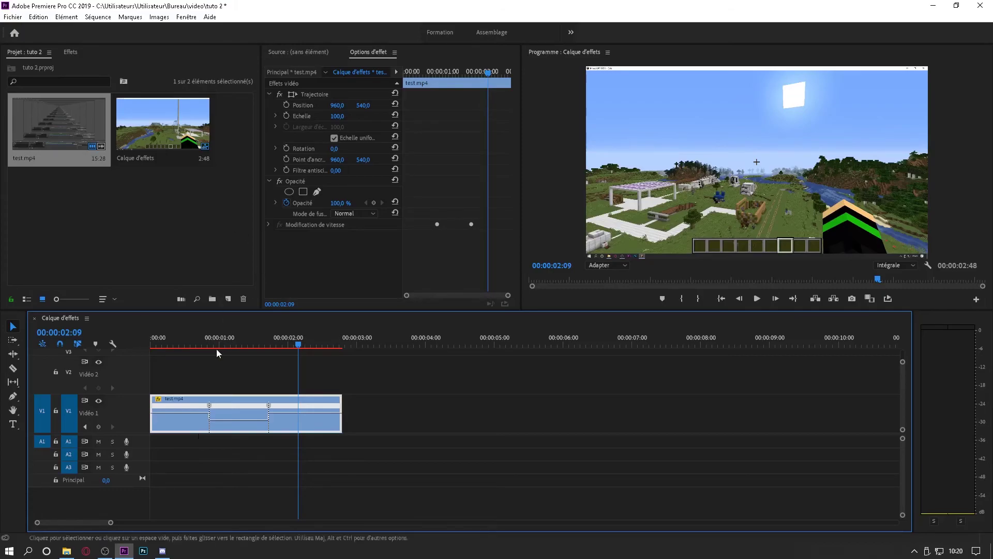
{"action": "key", "text": "Return"}
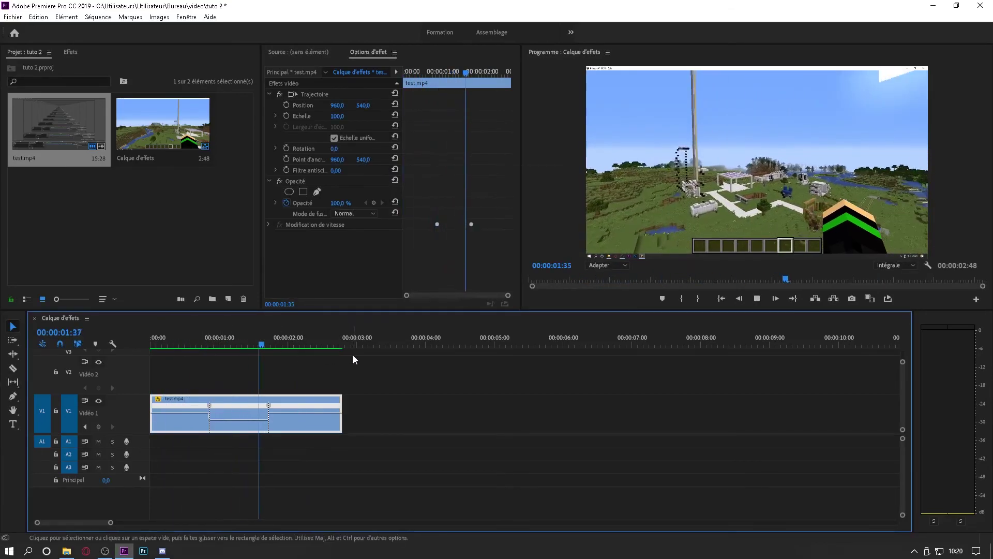
{"action": "key", "text": "space"}
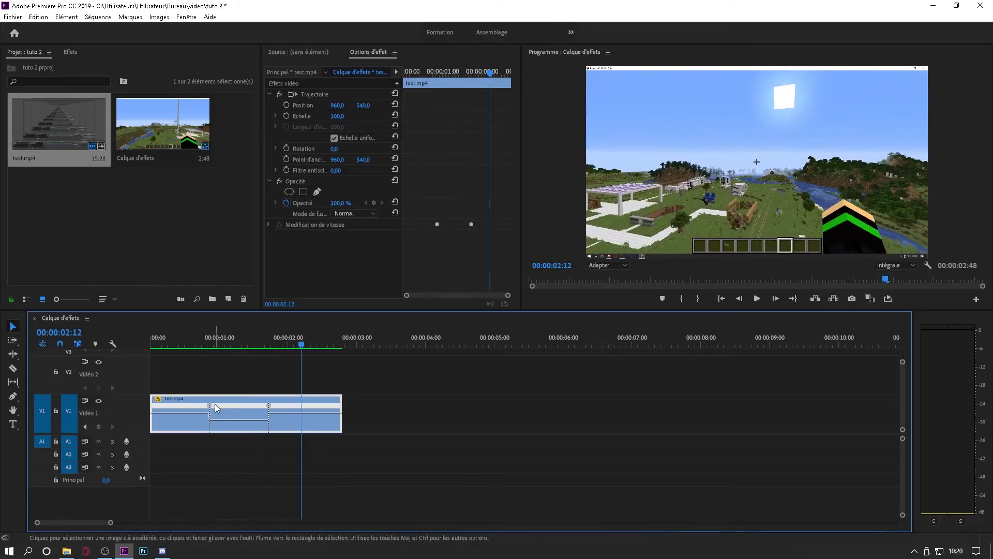
- Split both speed keyframes to turn the abrupt speed changes into ramps, and play the sequence from the start
{"action": "left_click_drag", "start_coordinate": [212, 407], "coordinate": [273, 407]}
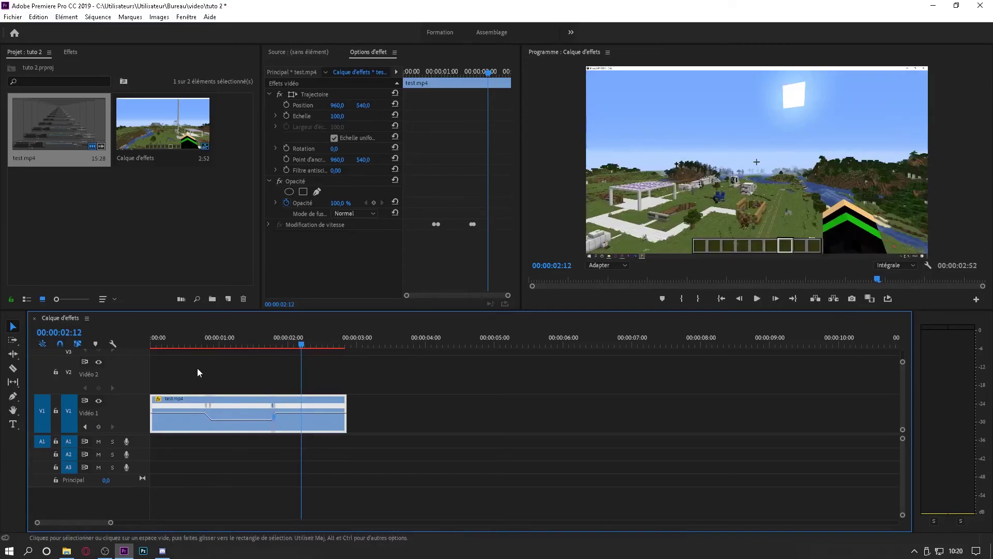
{"action": "left_click_drag", "start_coordinate": [212, 343], "coordinate": [135, 340]}
{"action": "key", "text": "space"}
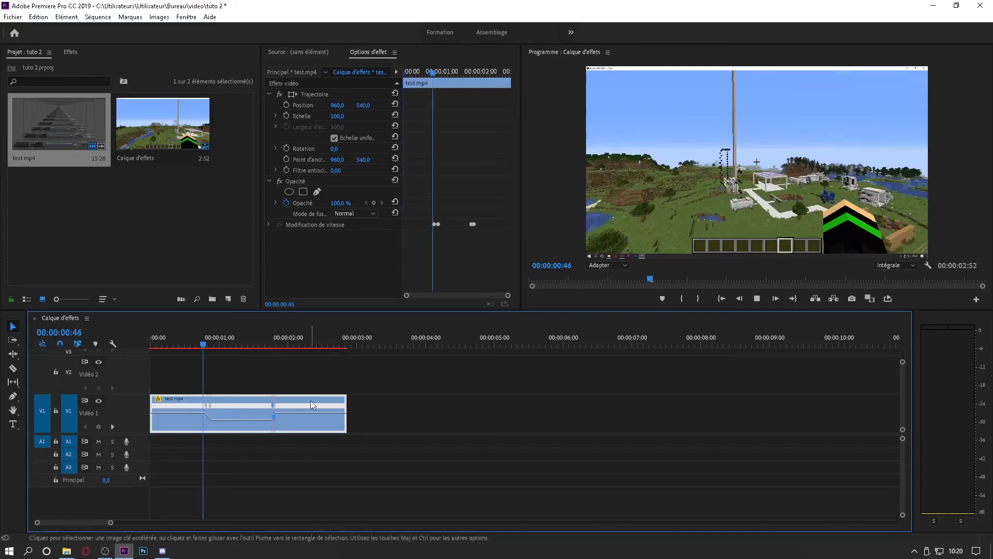
{"action": "key", "text": "space"}
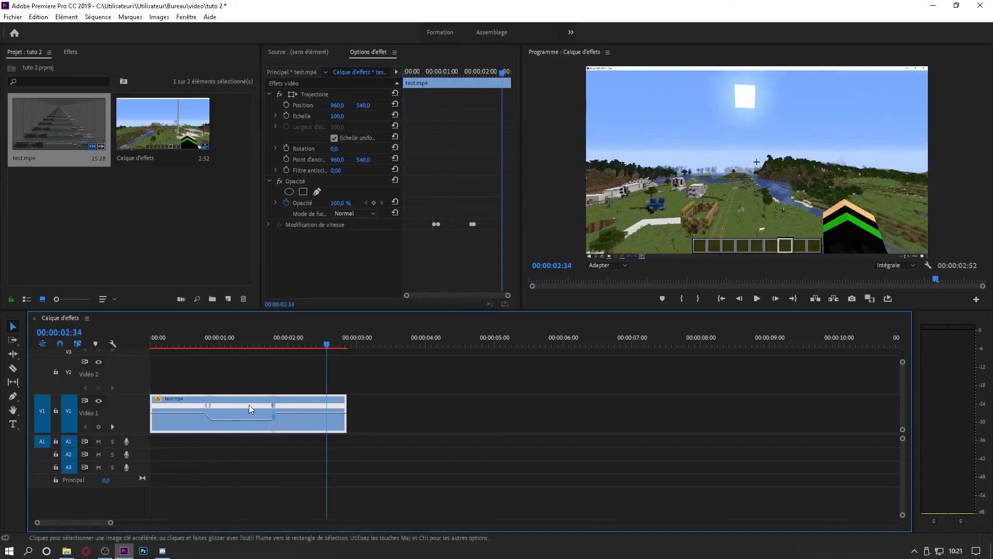
- Widen the second speed ramp slightly and play back both speed transitions
{"action": "left_click_drag", "start_coordinate": [278, 411], "coordinate": [280, 411]}
{"action": "left_click", "coordinate": [178, 344]}
{"action": "key", "text": "space"}
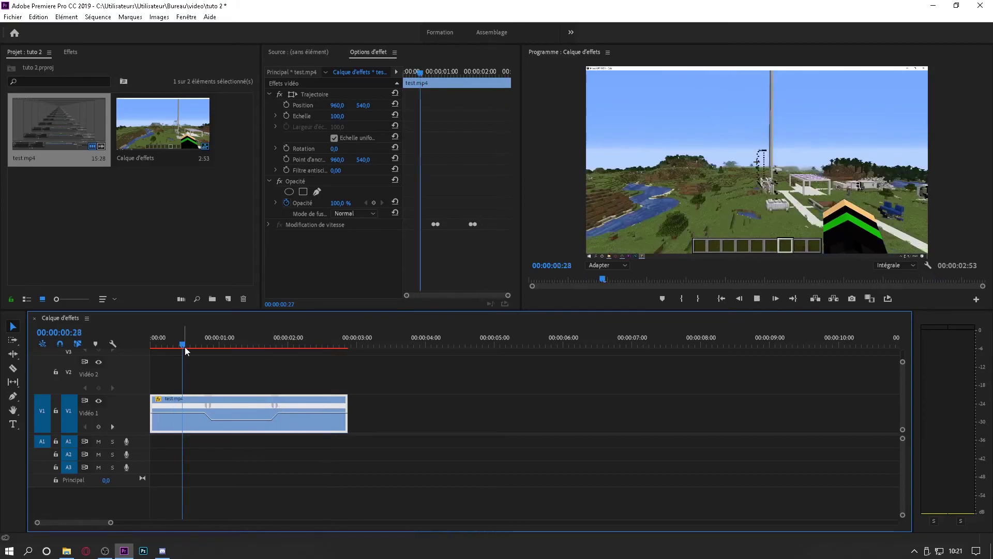
{"action": "key", "text": "space"}
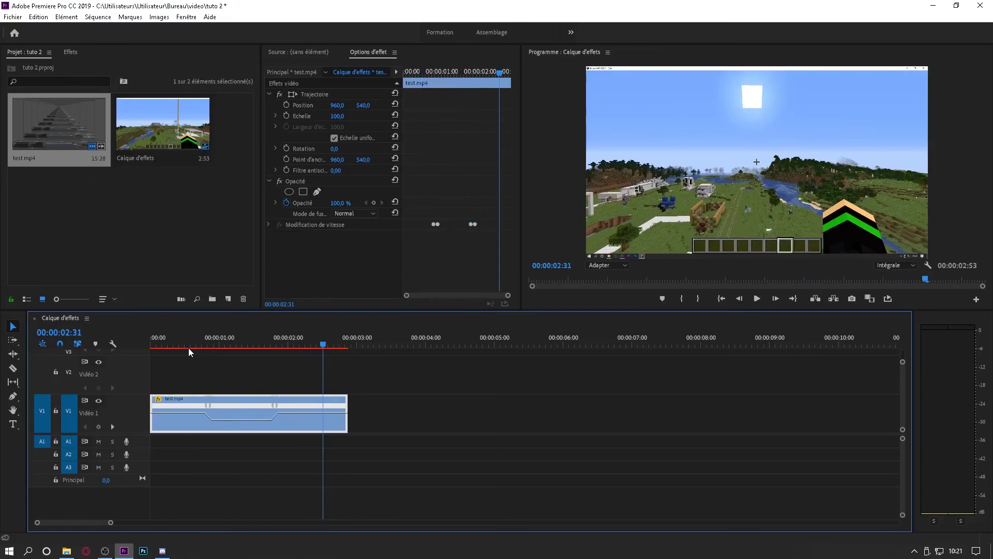
- Cut the clip at 00:00:01:01 and again at about 00:00:01:39, just before the second speed ramp
{"action": "left_click", "coordinate": [222, 337]}
{"action": "key", "text": "c"}
{"action": "left_click", "coordinate": [222, 409]}
{"action": "left_click", "coordinate": [264, 409]}
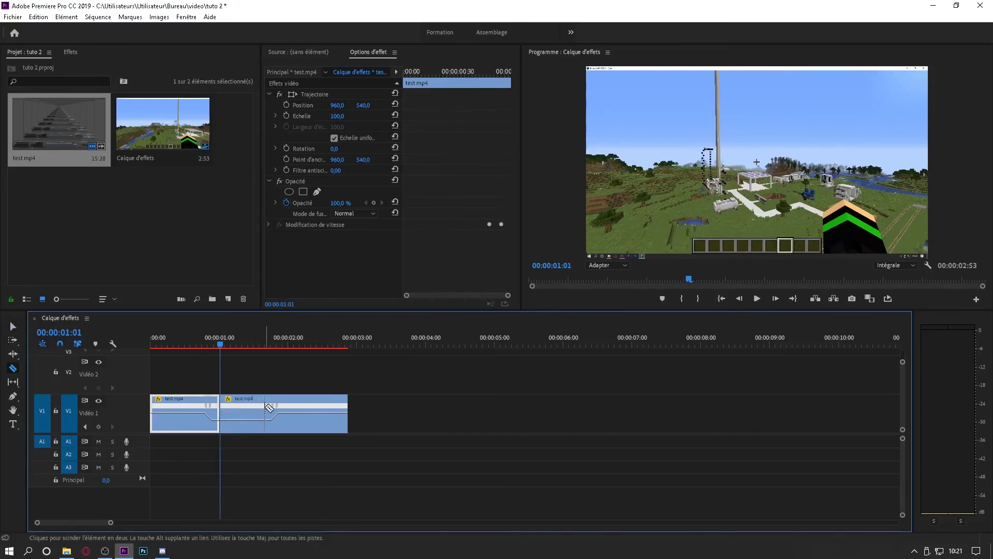
{"action": "left_click", "coordinate": [13, 326]}
- On the middle segment, start Position and Scale keyframes at 00:00:01:01 with scale 946 and position -37, -154
{"action": "left_click", "coordinate": [235, 412]}
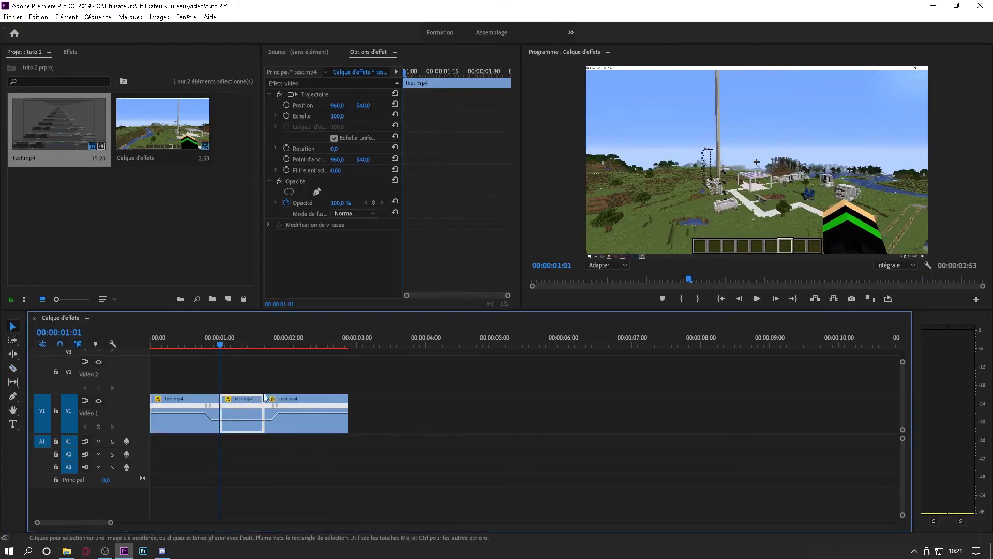
{"action": "left_click", "coordinate": [286, 105]}
{"action": "left_click", "coordinate": [288, 117]}
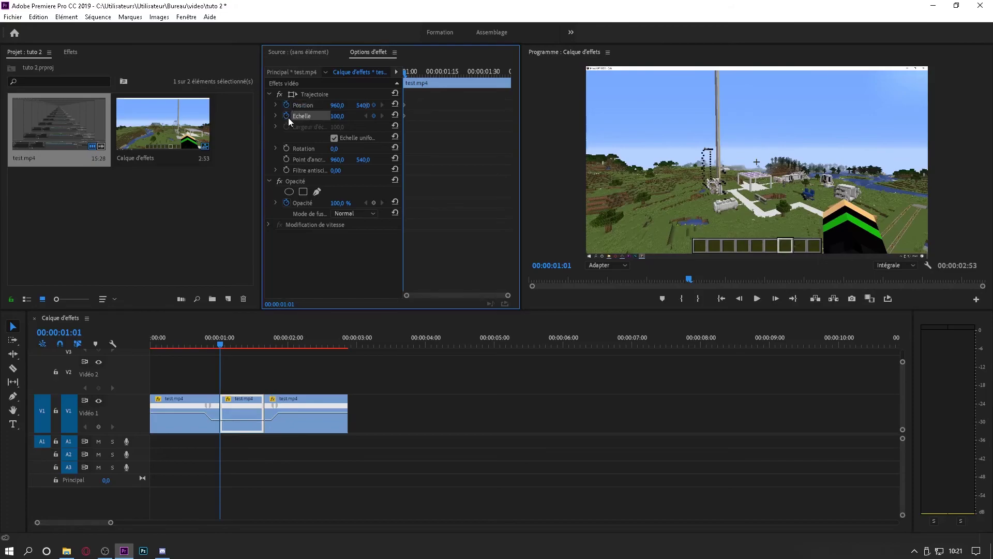
{"action": "left_click_drag", "start_coordinate": [345, 120], "coordinate": [783, 120]}
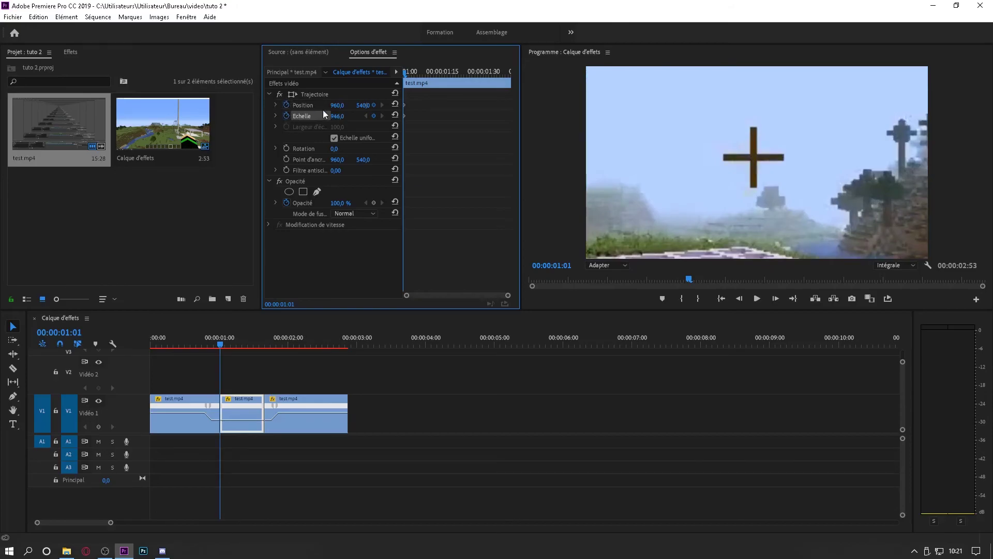
{"action": "left_click_drag", "start_coordinate": [337, 105], "coordinate": [98, 105]}
{"action": "left_click_drag", "start_coordinate": [362, 105], "coordinate": [512, 105]}
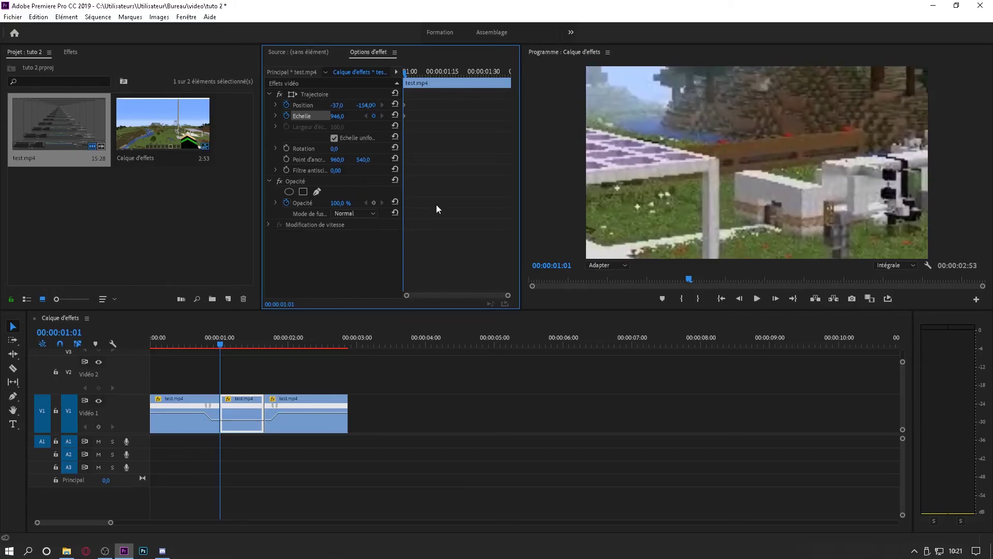
- Add a Position keyframe with X at 943 at 00:00:01:39 and play the zoomed segment
{"action": "left_click_drag", "start_coordinate": [429, 69], "coordinate": [509, 73]}
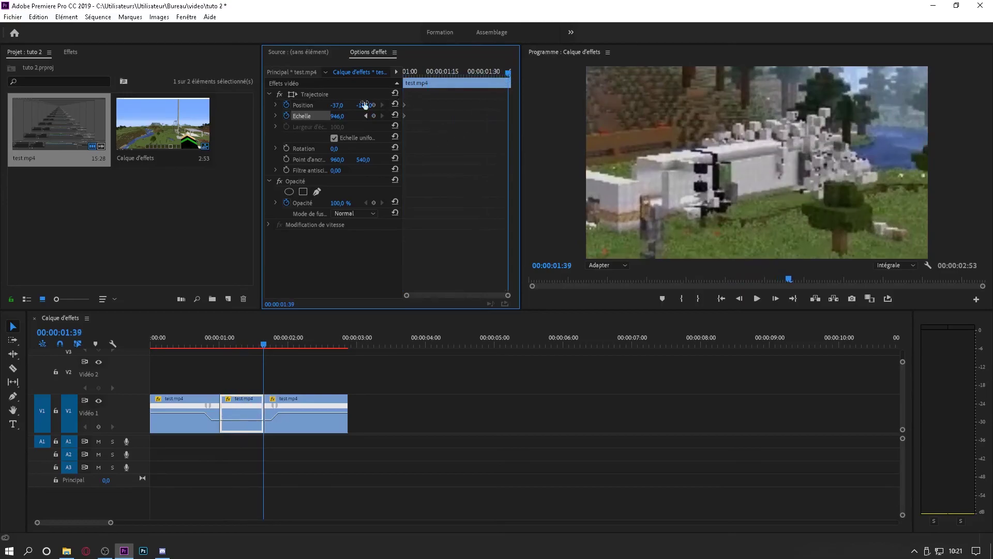
{"action": "left_click_drag", "start_coordinate": [337, 105], "coordinate": [366, 106]}
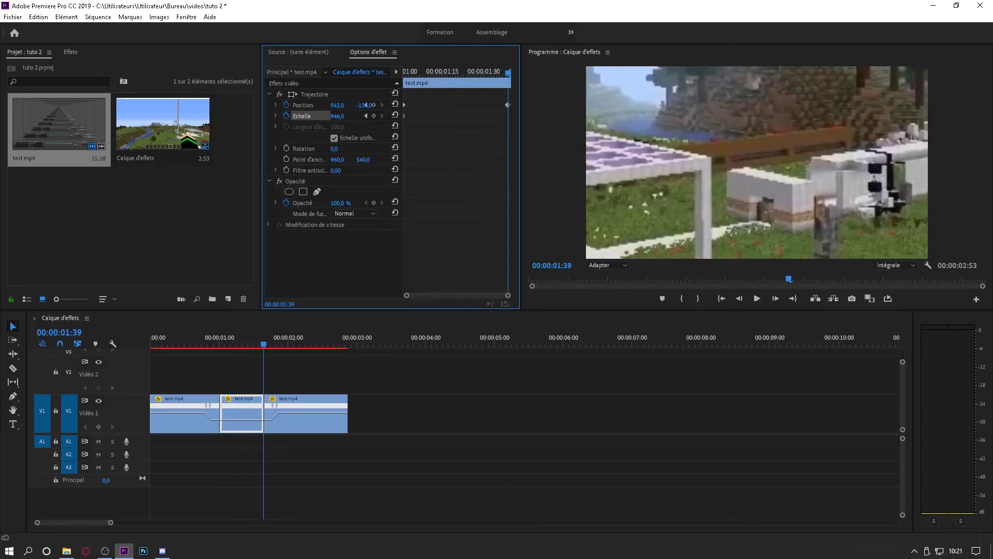
{"action": "left_click_drag", "start_coordinate": [253, 339], "coordinate": [226, 336]}
{"action": "key", "text": "space"}
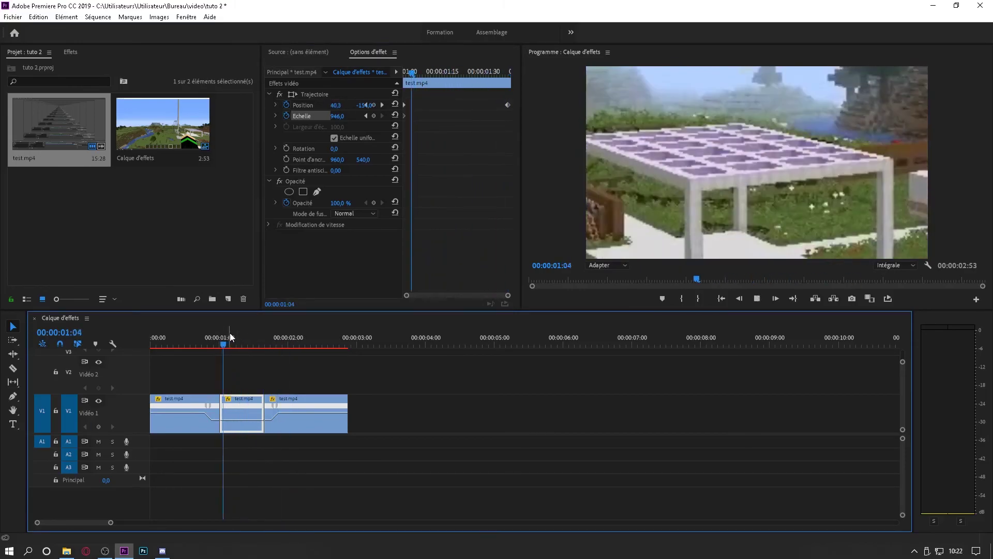
- Render the sequence and play back the zoomed slow-motion segment
{"action": "key", "text": "space"}
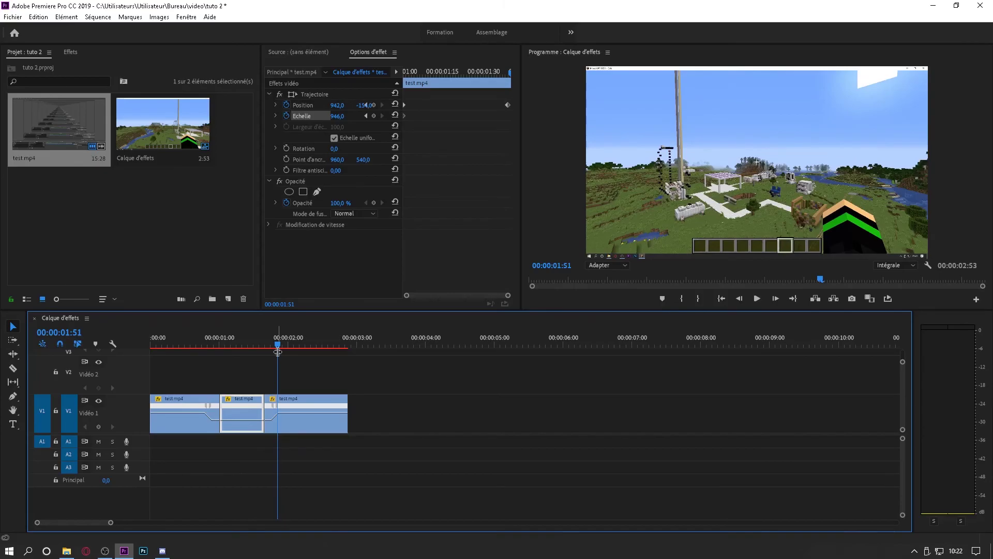
{"action": "key", "text": "Return"}
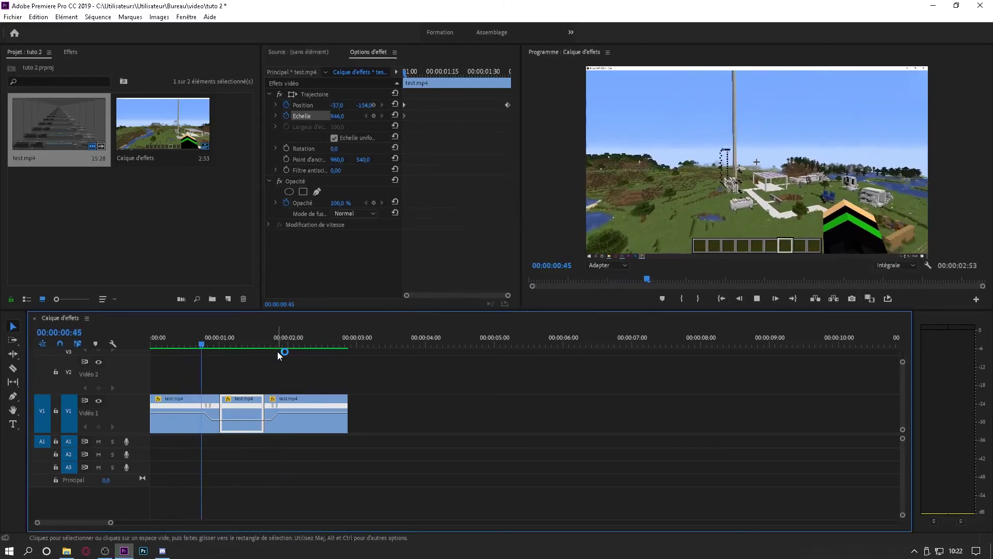
{"action": "key", "text": "space"}
- Cut the last test.mp4 segment at 00:00:02:21 and again at about 00:00:02:36
{"action": "left_click_drag", "start_coordinate": [292, 340], "coordinate": [314, 347]}
{"action": "key", "text": "c"}
{"action": "left_click", "coordinate": [312, 409]}
{"action": "left_click", "coordinate": [329, 409]}
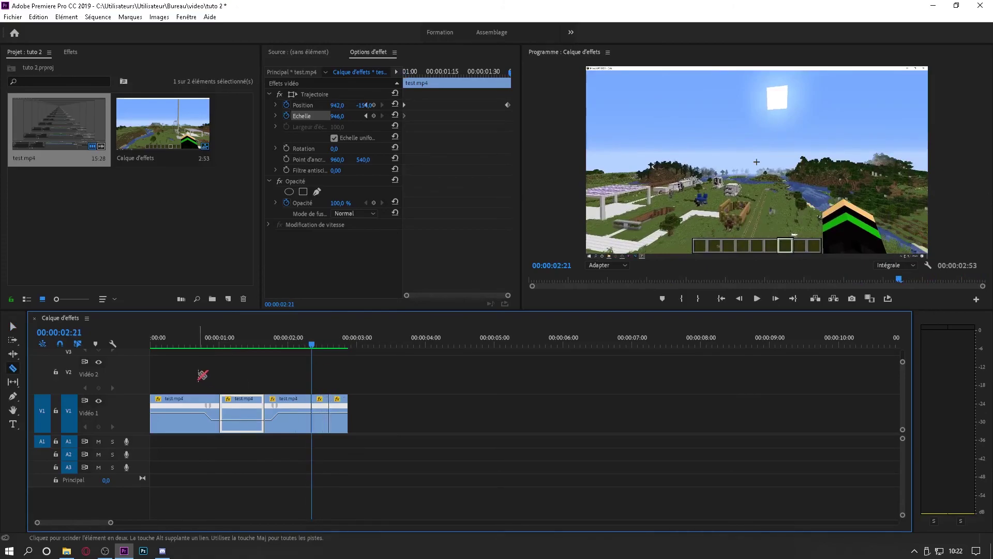
- Find the "flou" effects and apply Flou gaussien to the short segment starting at 00:00:02:21
{"action": "key", "text": "v"}
{"action": "left_click", "coordinate": [321, 408]}
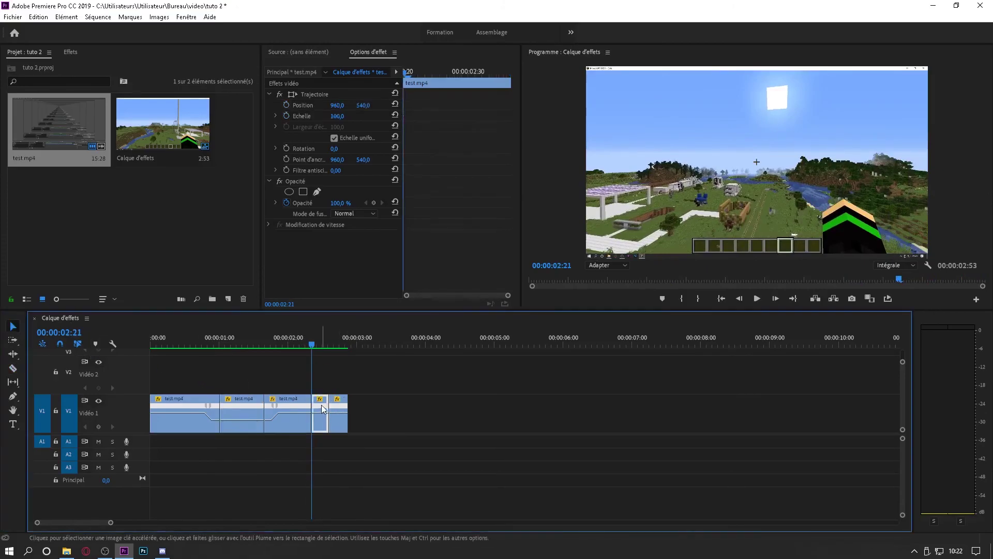
{"action": "left_click", "coordinate": [70, 53]}
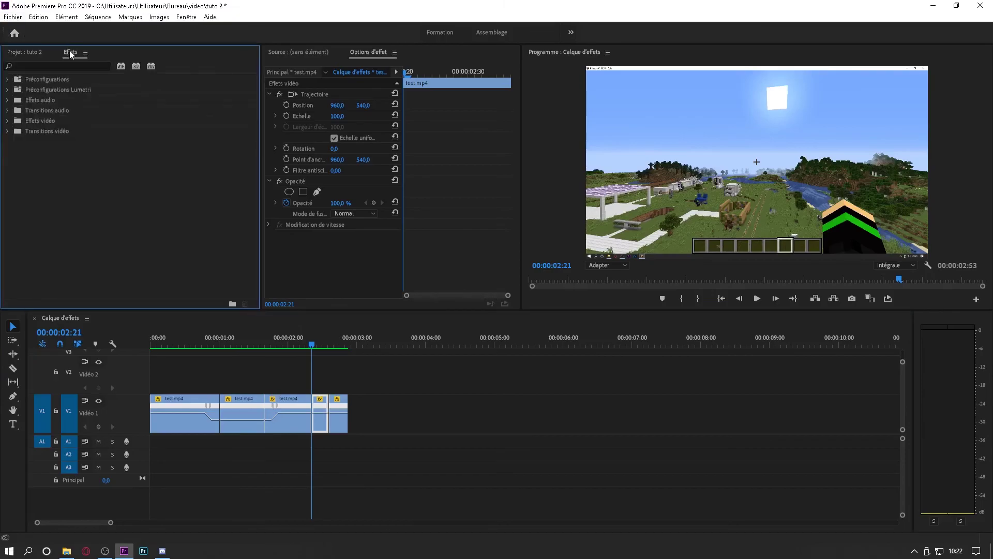
{"action": "left_click", "coordinate": [47, 65]}
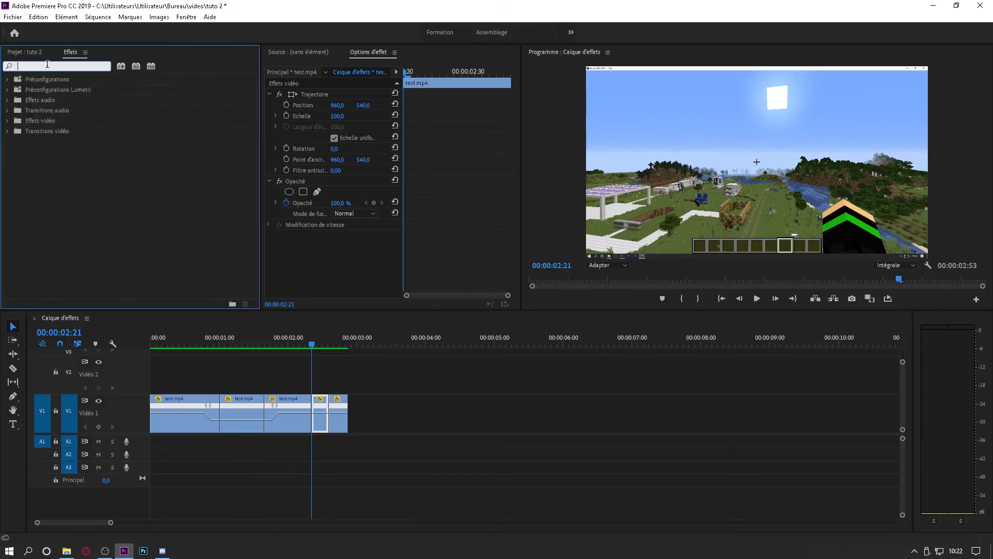
{"action": "type", "text": "flou"}
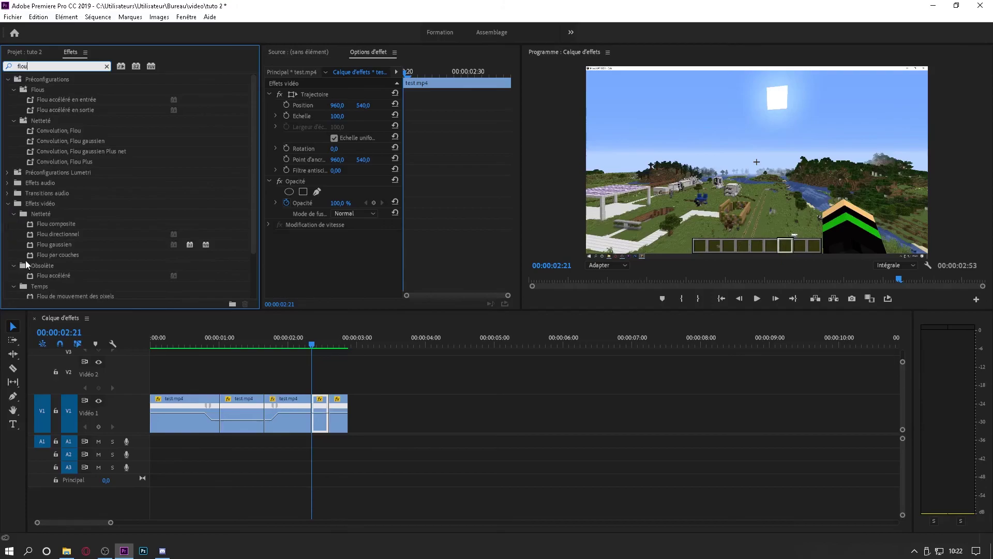
{"action": "left_click_drag", "start_coordinate": [66, 245], "coordinate": [325, 413]}
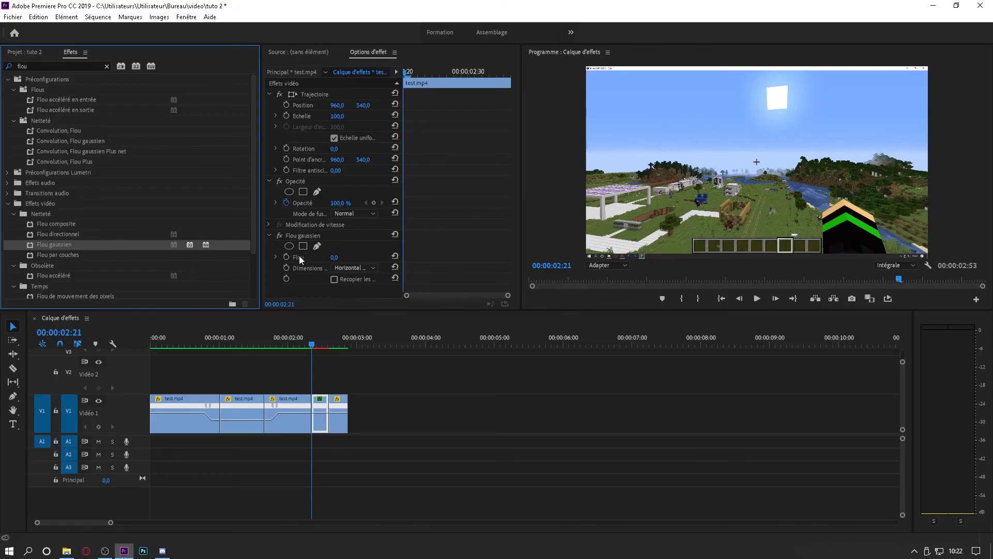
- Draw a closed pen mask for the Gaussian blur around the grass strip beside the river, with Flou at 193
{"action": "left_click", "coordinate": [318, 246]}
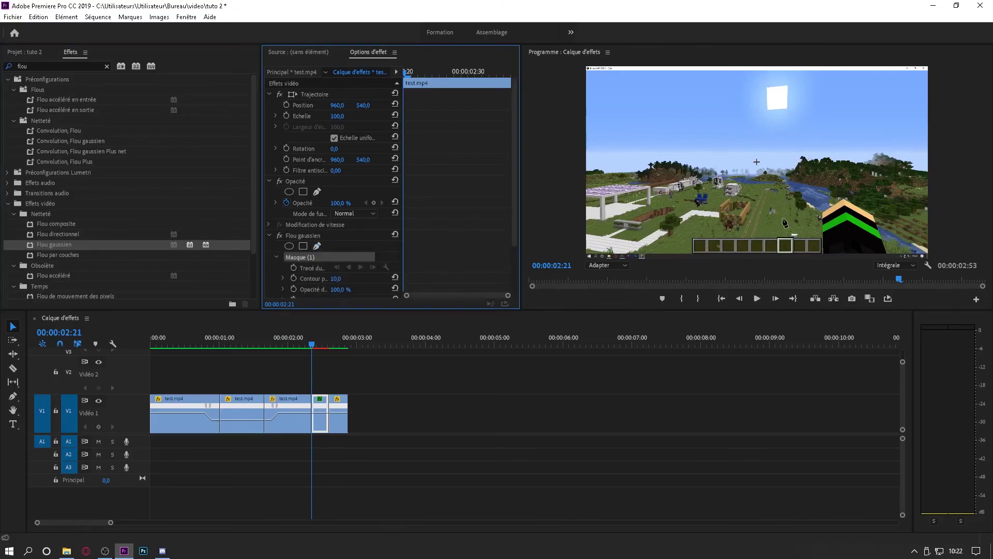
{"action": "left_click", "coordinate": [761, 184]}
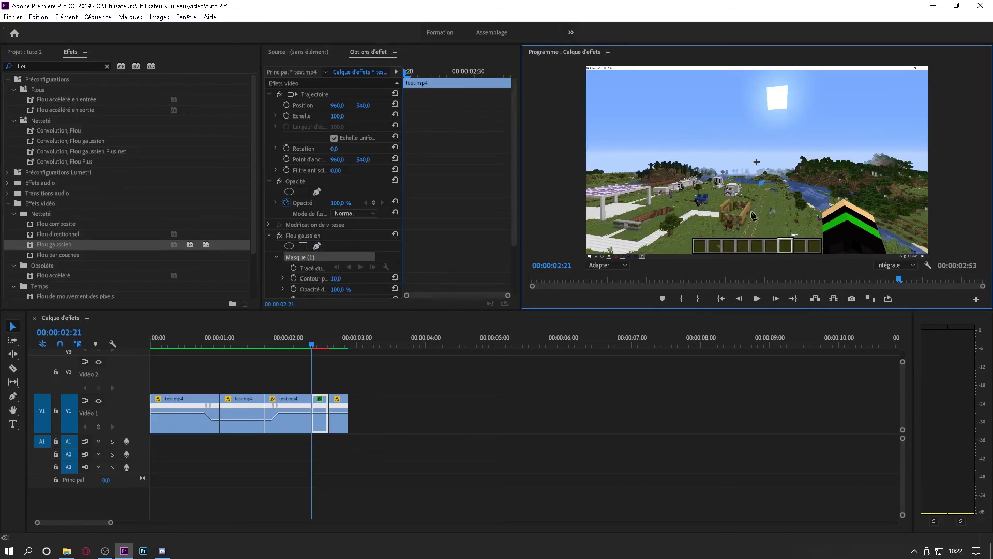
{"action": "left_click", "coordinate": [743, 228]}
{"action": "left_click", "coordinate": [767, 234]}
{"action": "left_click", "coordinate": [780, 193]}
{"action": "left_click", "coordinate": [763, 182]}
{"action": "scroll", "coordinate": [337, 282], "scroll_direction": "down", "scroll_amount": 2}
{"action": "scroll", "coordinate": [337, 263], "scroll_direction": "down", "scroll_amount": 1}
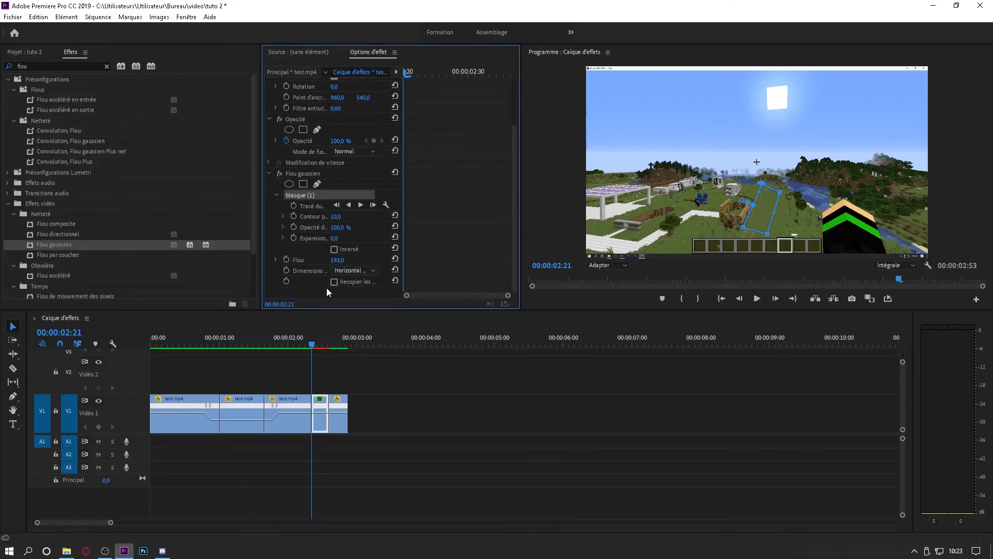
- Step forward frame by frame to 00:00:02:33 to check the blur mask against the moving scenery
{"action": "key", "text": "Right"}
{"action": "key", "text": "Right"}
{"action": "key", "text": "Right"}
{"action": "key", "text": "Right"}
{"action": "key", "text": "Right"}
{"action": "key", "text": "Right"}
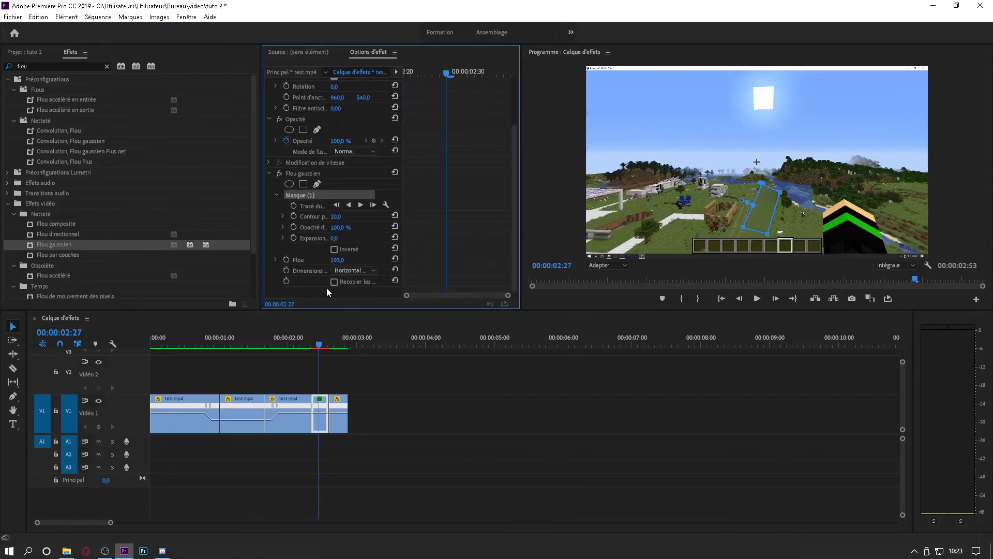
{"action": "key", "text": "Right"}
{"action": "key", "text": "Right"}
{"action": "key", "text": "Right"}
{"action": "key", "text": "Right"}
{"action": "key", "text": "Right"}
{"action": "key", "text": "Right"}
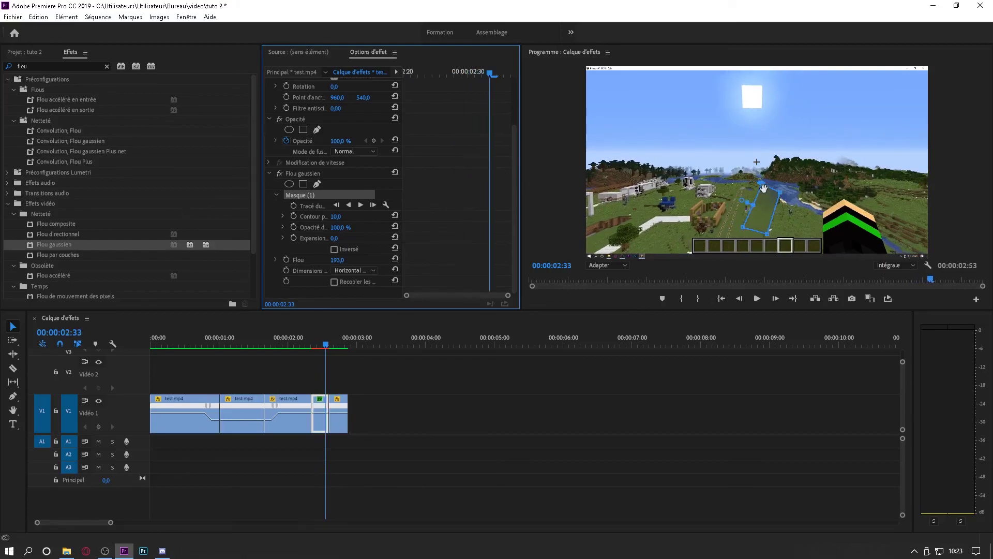
{"action": "left_click", "coordinate": [574, 213]}
- Return to 00:00:02:21, start mask path keyframes for the blur there, and select the mask
{"action": "key", "text": "Left"}
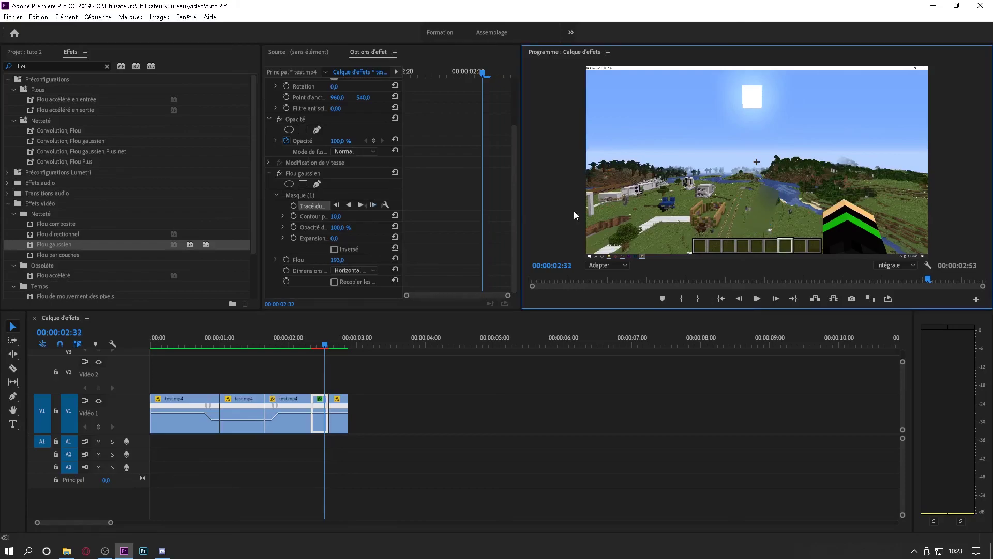
{"action": "key", "text": "Left"}
{"action": "key", "text": "Left"}
{"action": "key", "text": "Left"}
{"action": "key", "text": "Left"}
{"action": "key", "text": "Left"}
{"action": "key", "text": "Left"}
{"action": "key", "text": "Left"}
{"action": "key", "text": "Left"}
{"action": "key", "text": "Left"}
{"action": "key", "text": "Left"}
{"action": "key", "text": "Left"}
{"action": "key", "text": "Left"}
{"action": "key", "text": "Left"}
{"action": "key", "text": "Left"}
{"action": "key", "text": "Left"}
{"action": "key", "text": "Left"}
{"action": "key", "text": "Left"}
{"action": "key", "text": "Right"}
{"action": "key", "text": "Right"}
{"action": "key", "text": "Right"}
{"action": "key", "text": "Right"}
{"action": "key", "text": "Right"}
{"action": "key", "text": "Right"}
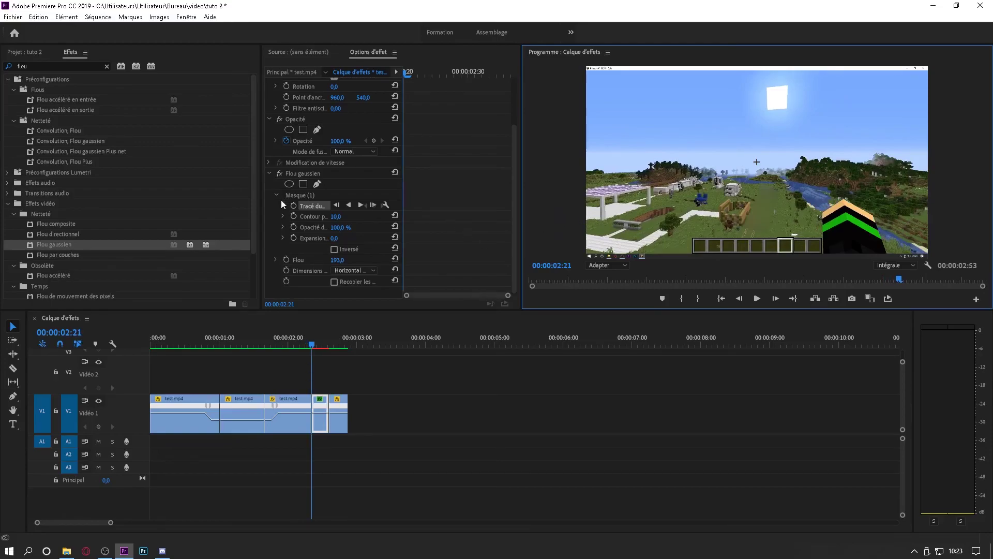
{"action": "left_click", "coordinate": [294, 205]}
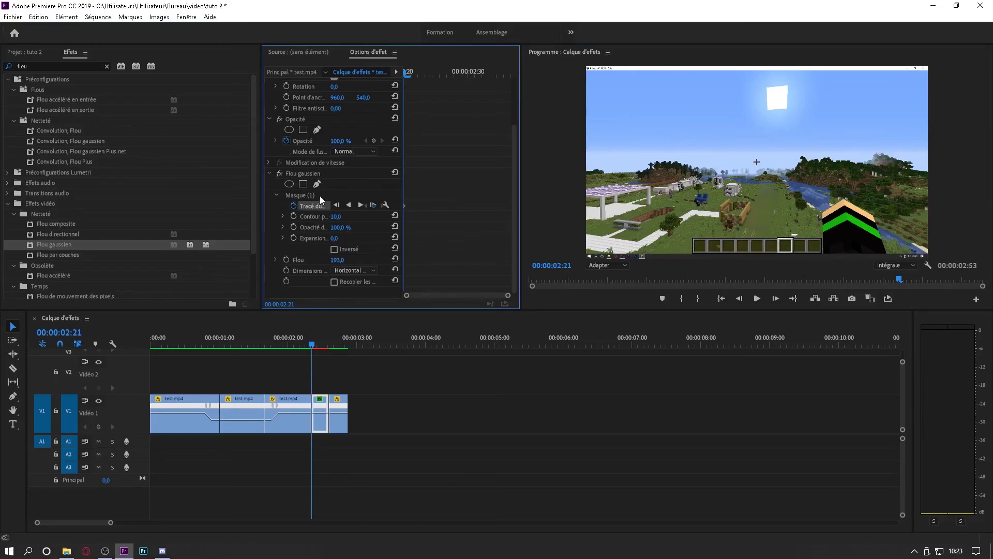
{"action": "left_click", "coordinate": [306, 196]}
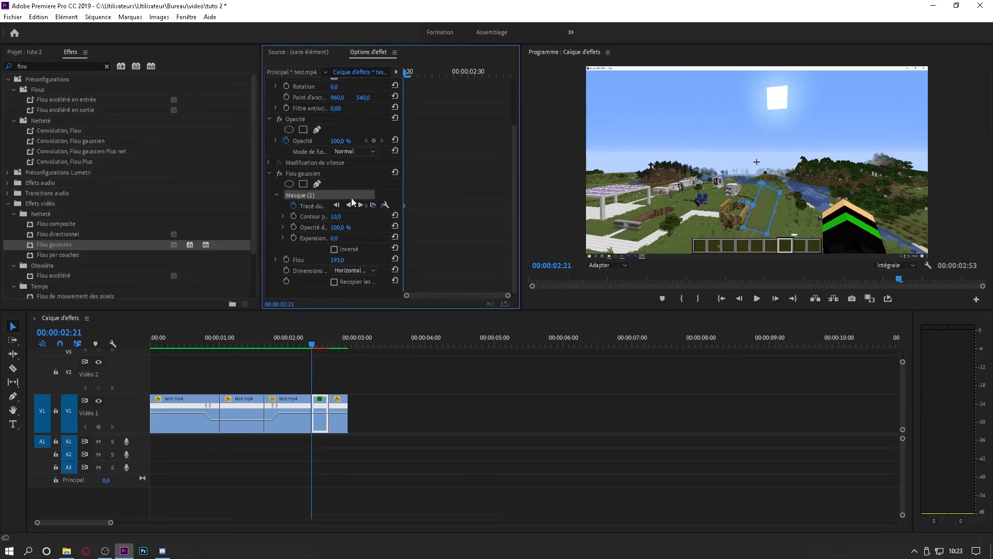
- Try to move the blur mask's upper corner at 00:00:02:24 with the Pen tool
{"action": "key", "text": "ctrl+t"}
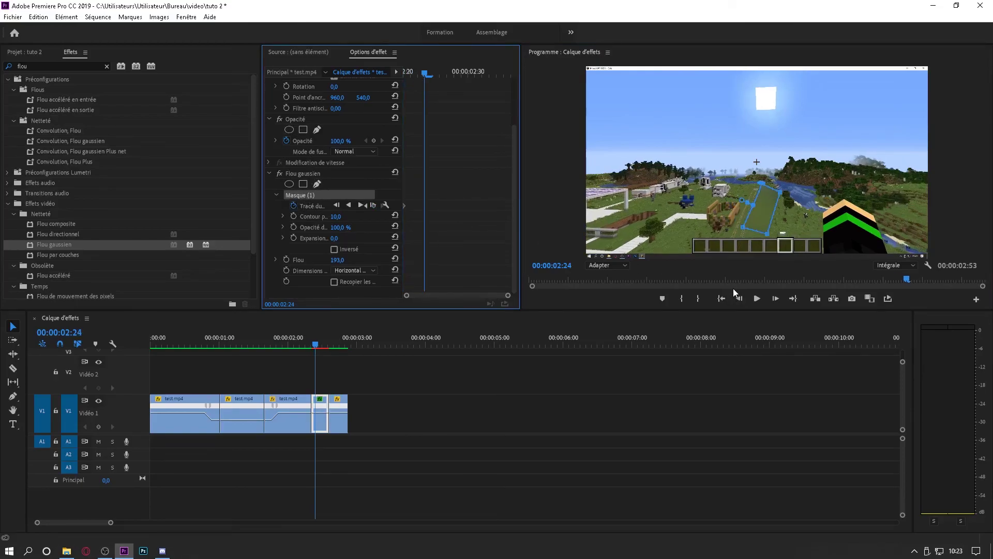
{"action": "left_click", "coordinate": [13, 396]}
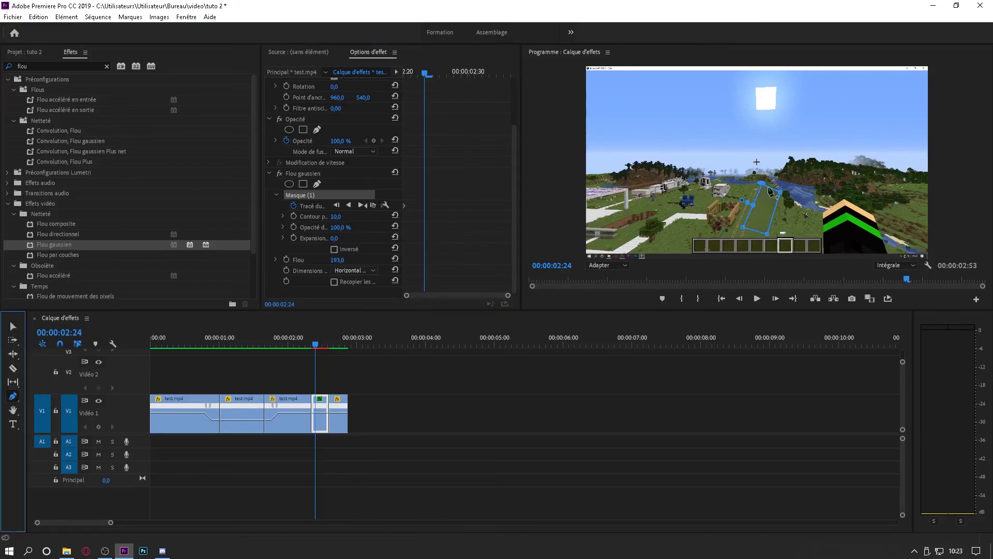
{"action": "left_click_drag", "start_coordinate": [761, 181], "coordinate": [755, 185]}
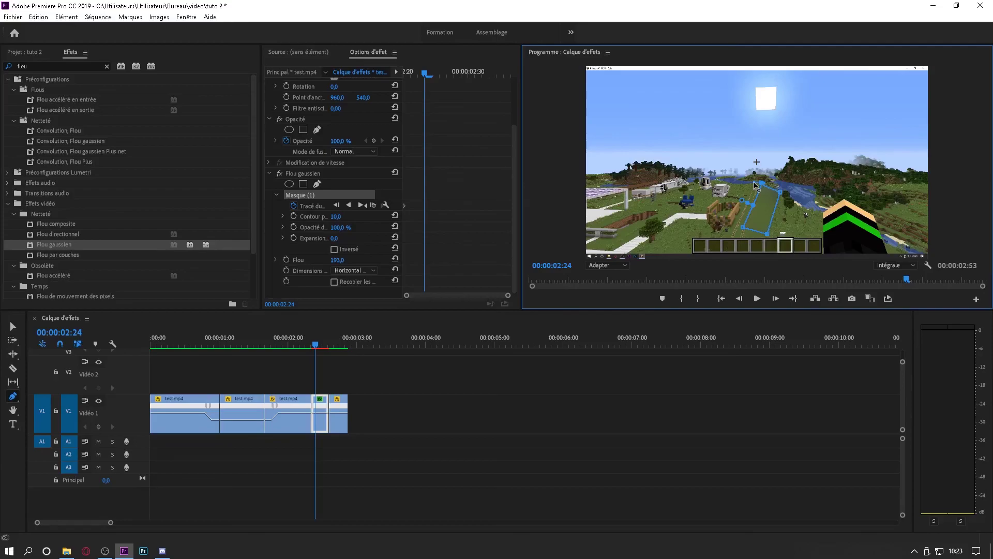
{"action": "left_click_drag", "start_coordinate": [762, 183], "coordinate": [715, 237]}
- At 00:00:02:35, shift and reshape the blur mask so it covers the grass strip in its new position
{"action": "left_click", "coordinate": [304, 344]}
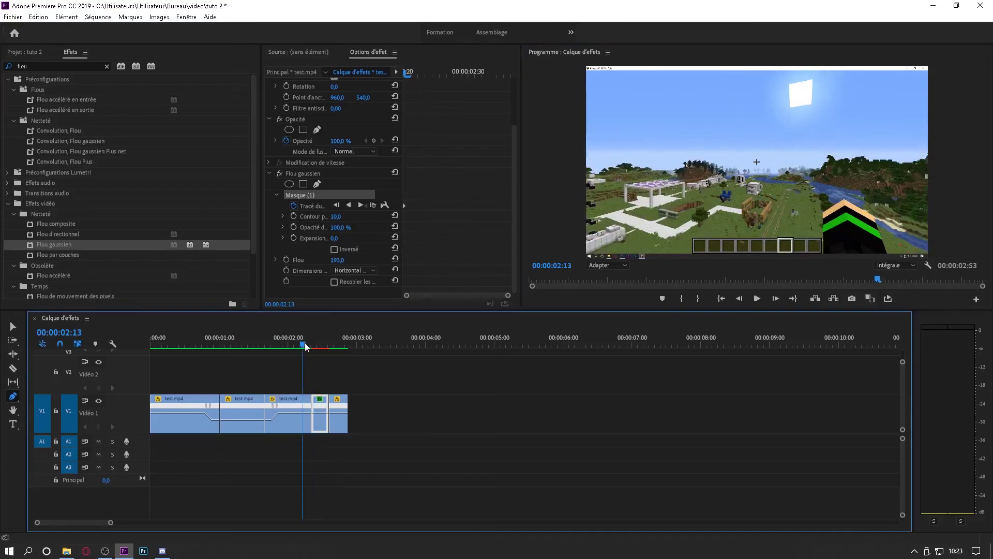
{"action": "left_click_drag", "start_coordinate": [305, 346], "coordinate": [330, 341]}
{"action": "left_click", "coordinate": [734, 230]}
{"action": "left_click_drag", "start_coordinate": [734, 229], "coordinate": [727, 182]}
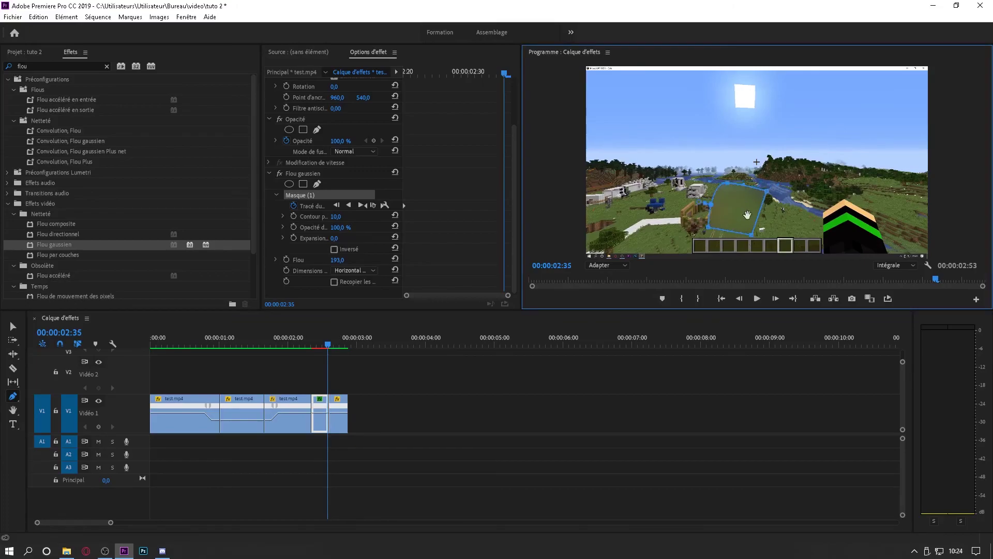
{"action": "left_click_drag", "start_coordinate": [752, 235], "coordinate": [735, 232]}
{"action": "left_click_drag", "start_coordinate": [767, 196], "coordinate": [741, 187]}
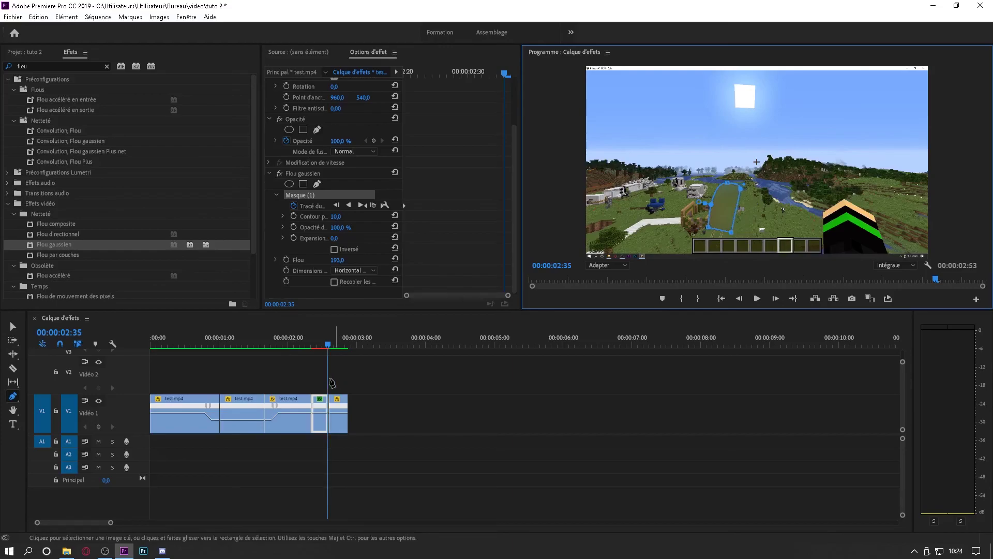
- Scrub through the blurred segment to check how the animated mask follows the grass
{"action": "left_click", "coordinate": [313, 345]}
{"action": "mouse_move", "coordinate": [317, 348]}
{"action": "left_mouse_down"}
{"action": "mouse_move", "coordinate": [333, 348]}
{"action": "mouse_move", "coordinate": [313, 347]}
{"action": "mouse_move", "coordinate": [326, 346]}
{"action": "left_mouse_up"}
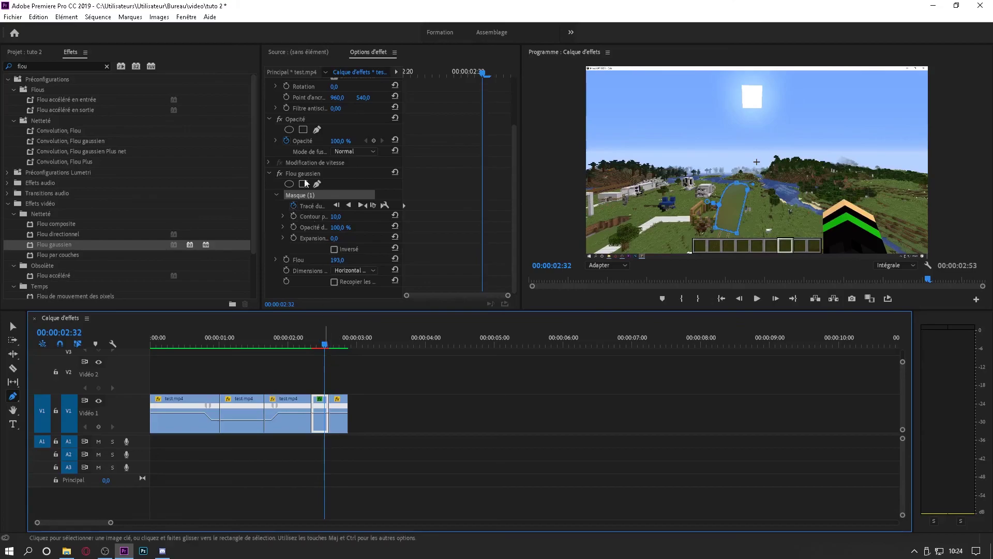
{"action": "scroll", "coordinate": [292, 155], "scroll_direction": "up", "scroll_amount": 2}
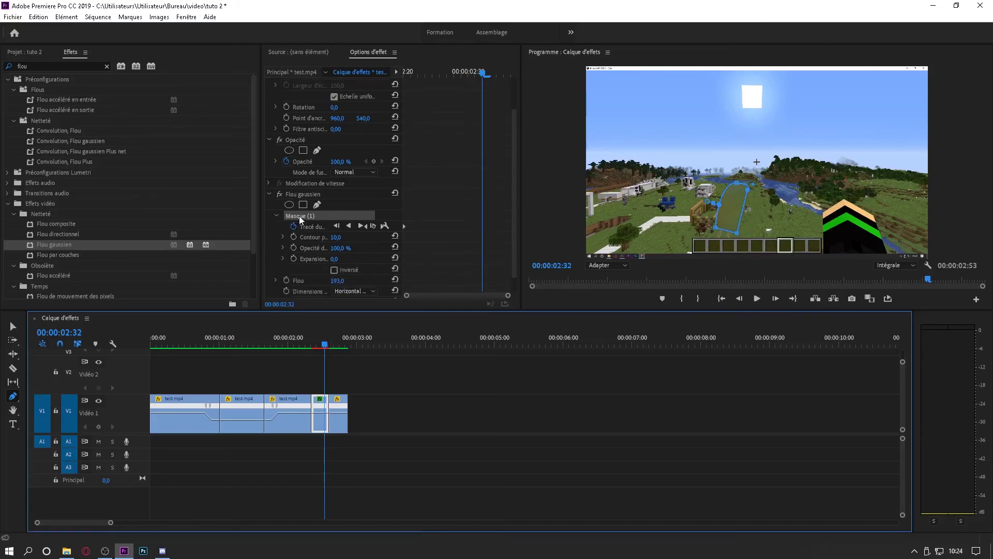
{"action": "mouse_move", "coordinate": [325, 346]}
{"action": "left_mouse_down"}
{"action": "mouse_move", "coordinate": [340, 347]}
{"action": "mouse_move", "coordinate": [318, 351]}
{"action": "left_mouse_up"}
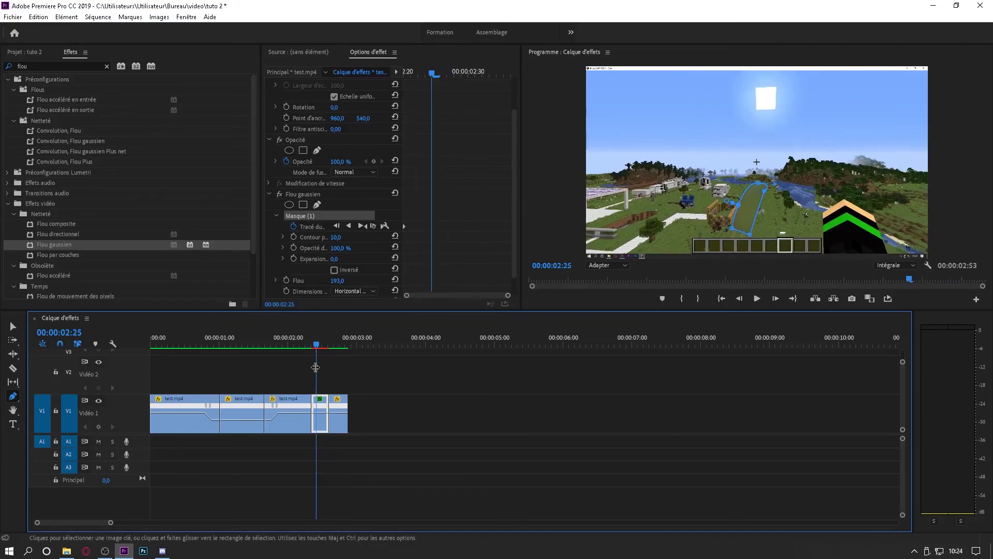
- Import fond vert by me.mp4 and place it on track Vidéo 2 at the start of the sequence
{"action": "left_click", "coordinate": [17, 52]}
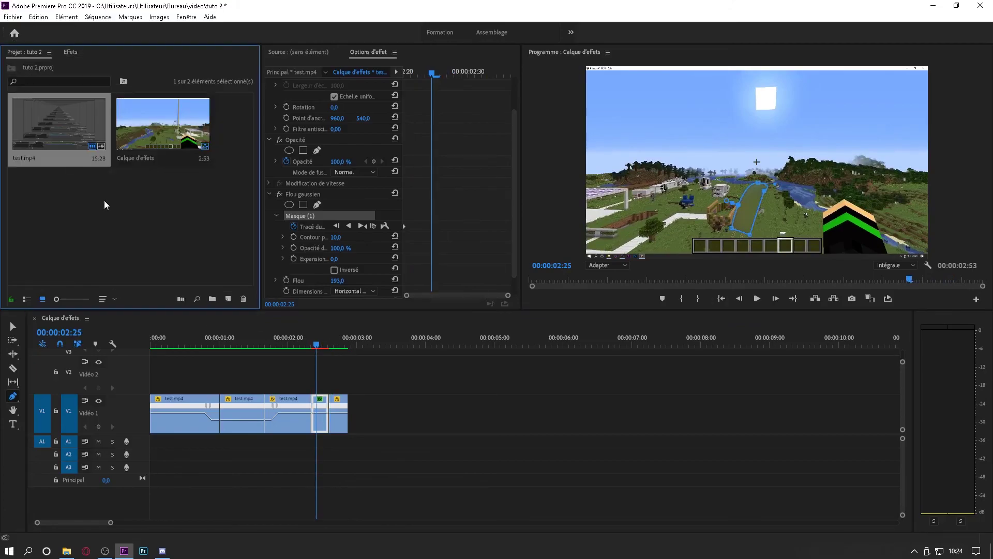
{"action": "double_click", "coordinate": [104, 201]}
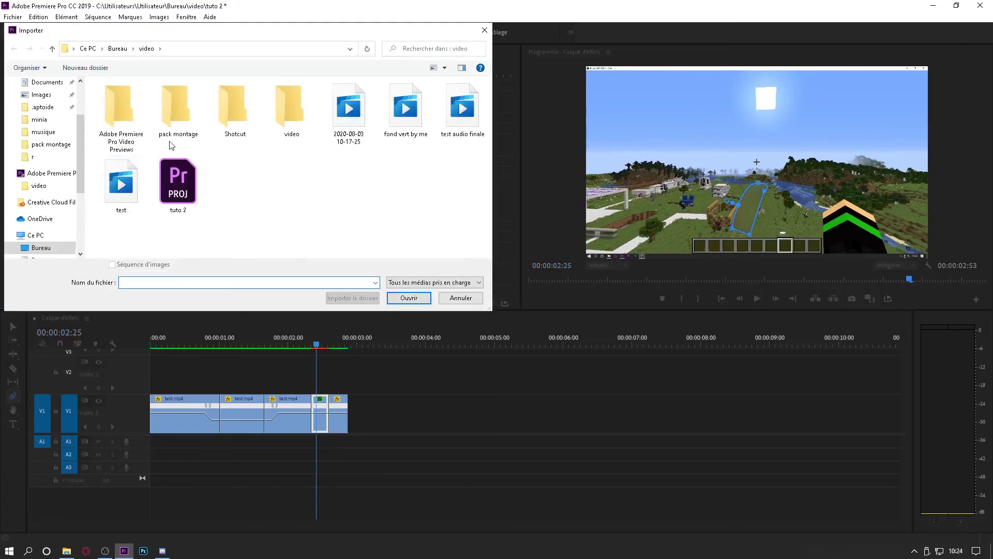
{"action": "double_click", "coordinate": [408, 112]}
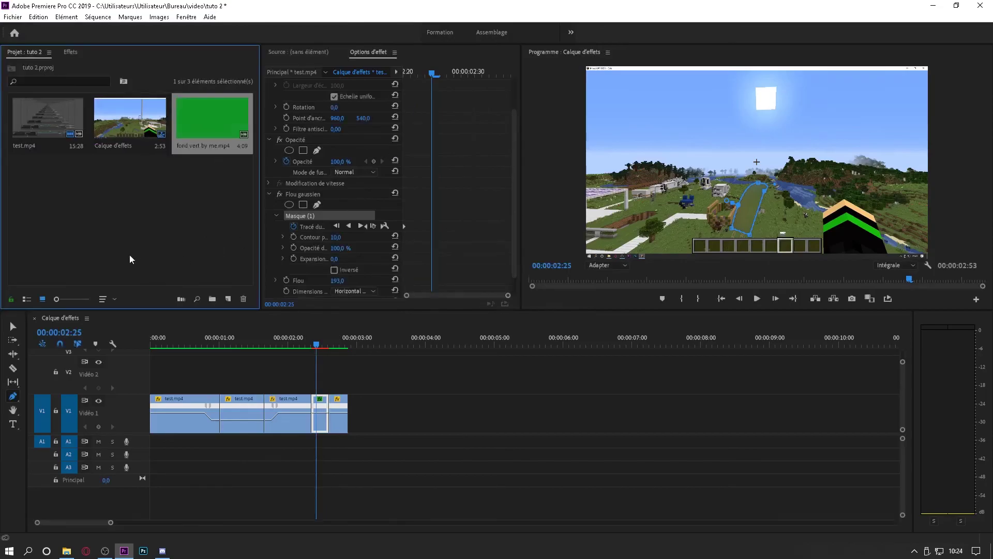
{"action": "left_click_drag", "start_coordinate": [264, 342], "coordinate": [155, 373]}
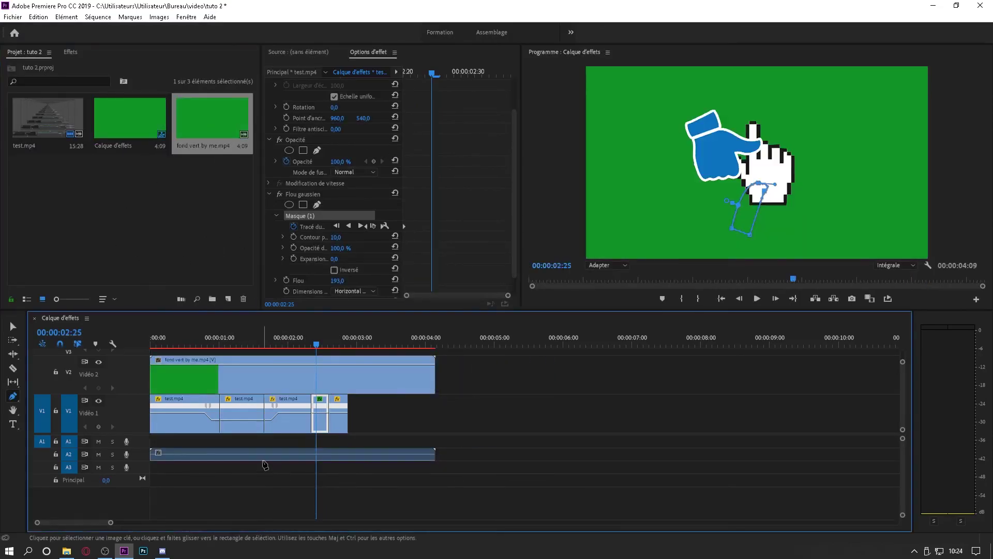
- Add a linear opacity keyframe to the green-screen clip shortly after 00:00:01:00
{"action": "left_click", "coordinate": [238, 364]}
{"action": "right_click", "coordinate": [238, 365]}
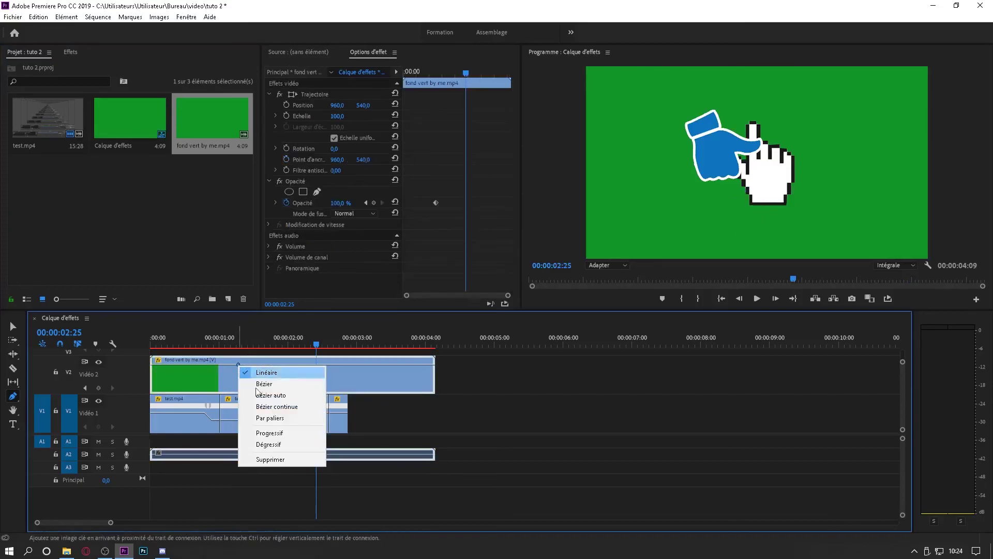
{"action": "left_click", "coordinate": [192, 442]}
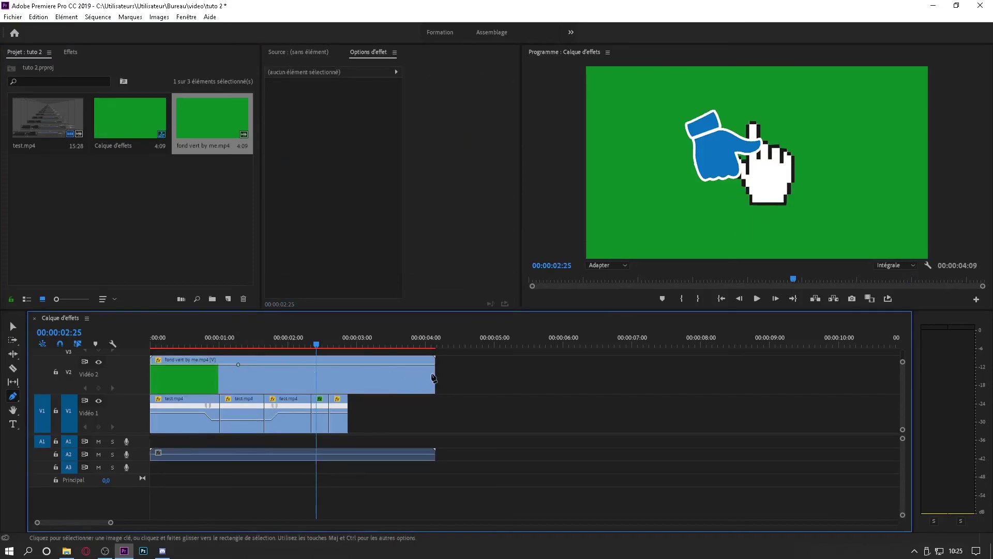
- Select the green-screen clip with the Selection tool and set its scale to 38 and Position X to 783
{"action": "left_click_drag", "start_coordinate": [403, 377], "coordinate": [228, 380]}
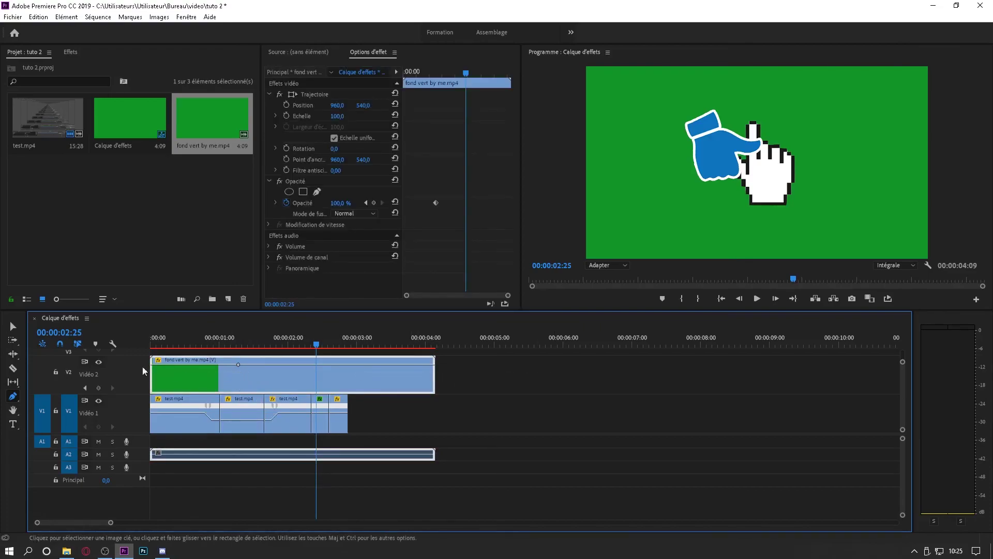
{"action": "left_click", "coordinate": [13, 326]}
{"action": "mouse_move", "coordinate": [241, 374]}
{"action": "left_mouse_down"}
{"action": "mouse_move", "coordinate": [441, 374]}
{"action": "mouse_move", "coordinate": [437, 383]}
{"action": "mouse_move", "coordinate": [225, 383]}
{"action": "left_mouse_up"}
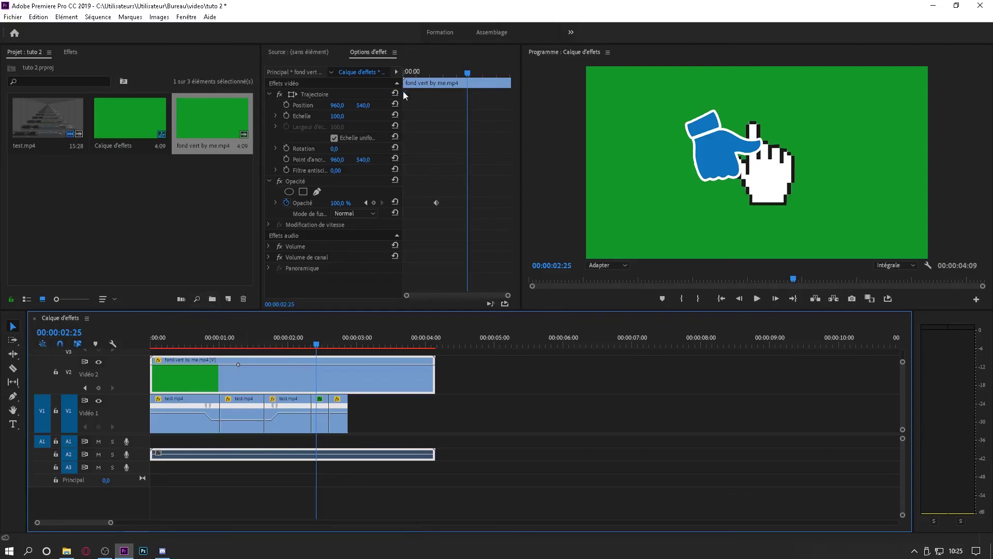
{"action": "left_click_drag", "start_coordinate": [337, 116], "coordinate": [259, 108]}
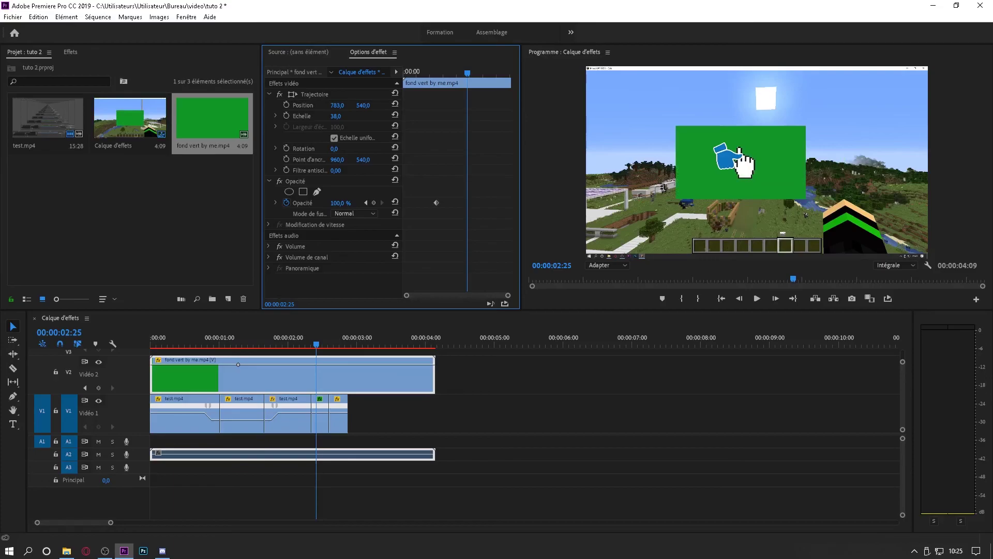
- Move the green-screen clip to the lower-left corner of the frame, setting its position to 352, 908
{"action": "left_click_drag", "start_coordinate": [833, 173], "coordinate": [757, 162]}
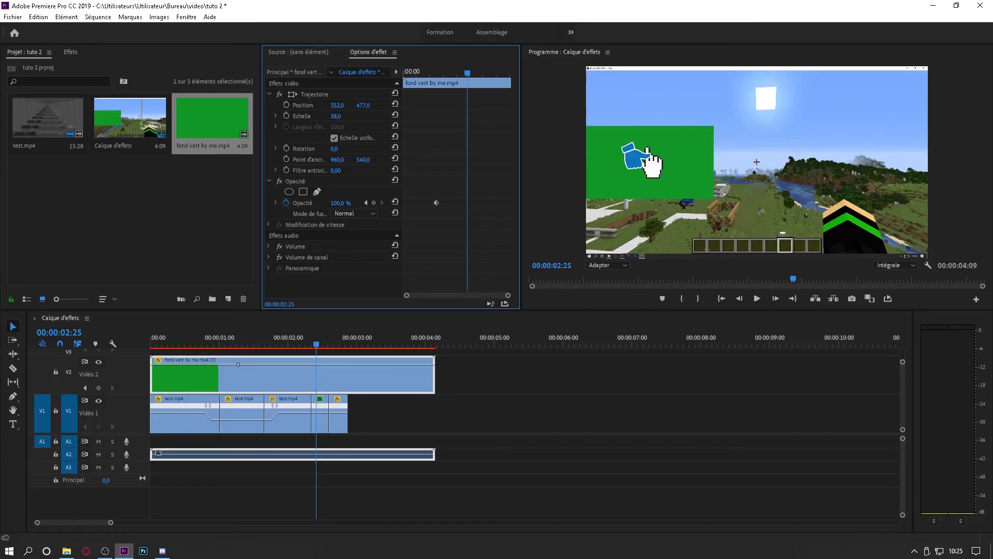
{"action": "left_click_drag", "start_coordinate": [363, 105], "coordinate": [368, 106]}
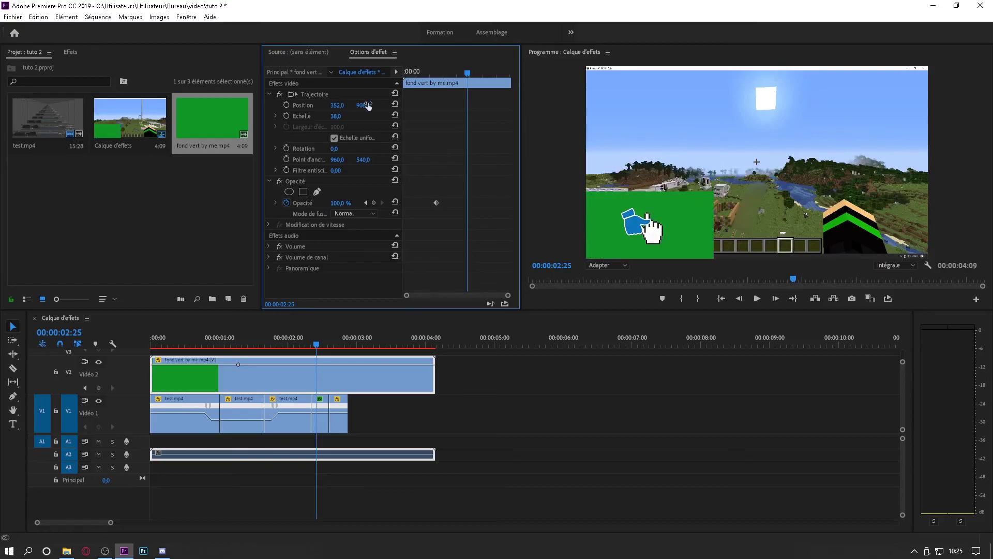
- Apply the UltraKey effect to the green-screen clip on Vidéo 2 and sample its green background as the key colour
{"action": "left_click", "coordinate": [71, 51]}
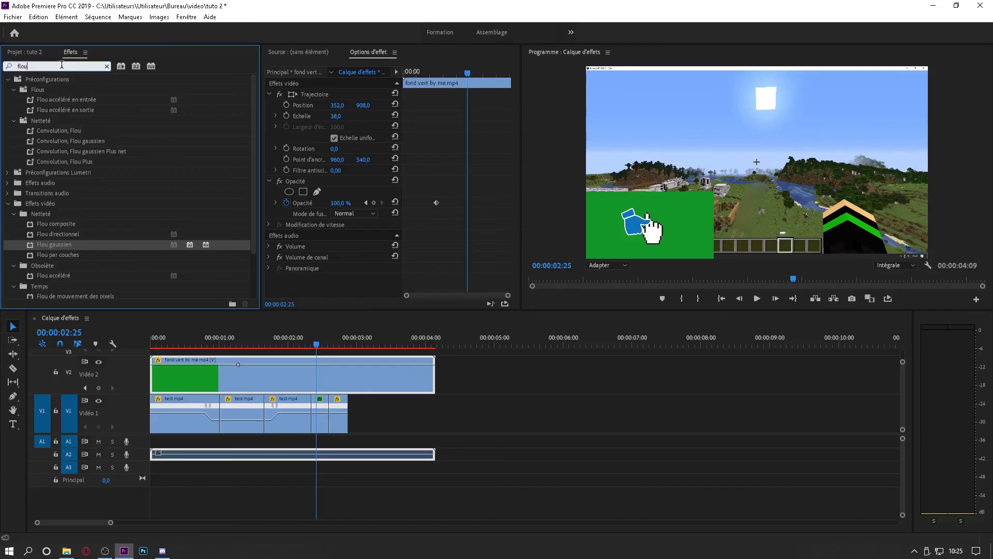
{"action": "key", "text": "BackSpace"}
{"action": "key", "text": "BackSpace"}
{"action": "key", "text": "BackSpace"}
{"action": "type", "text": "key"}
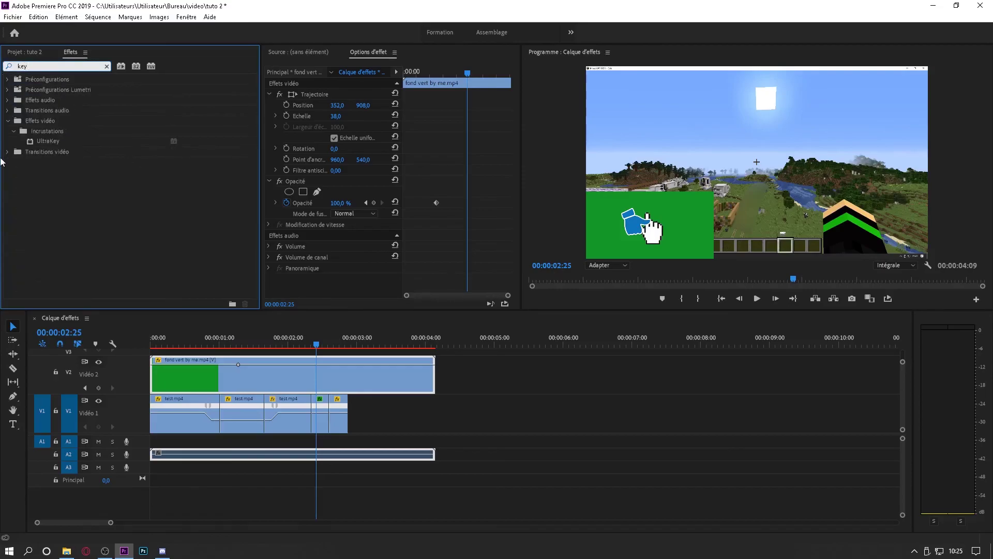
{"action": "left_click_drag", "start_coordinate": [69, 142], "coordinate": [321, 375]}
{"action": "scroll", "coordinate": [320, 264], "scroll_direction": "down", "scroll_amount": 2}
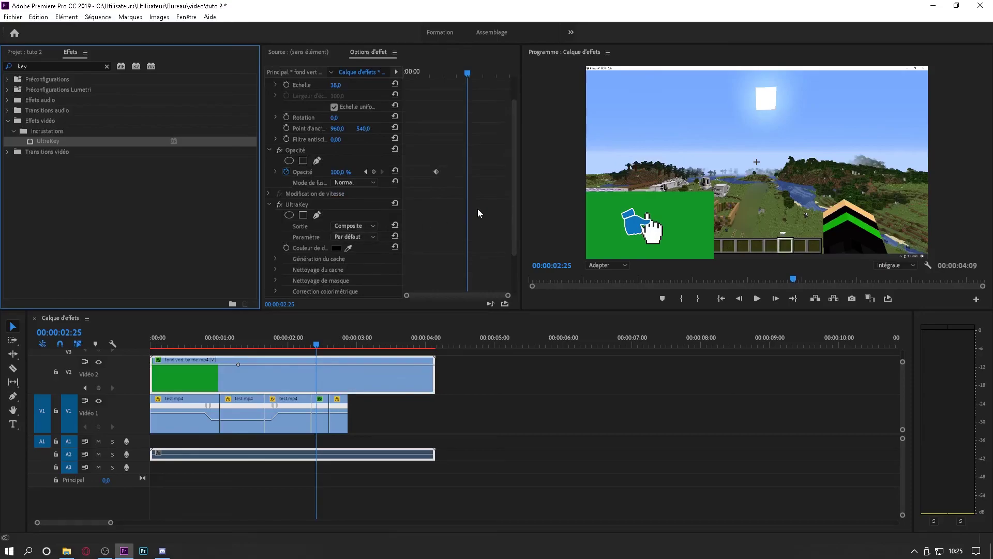
{"action": "left_click", "coordinate": [349, 248]}
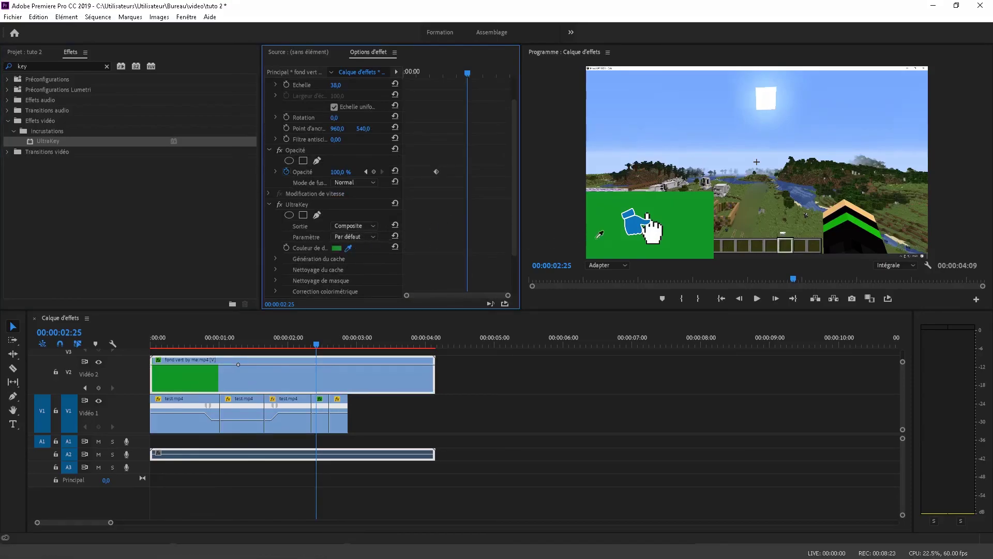
{"action": "left_click", "coordinate": [622, 240]}
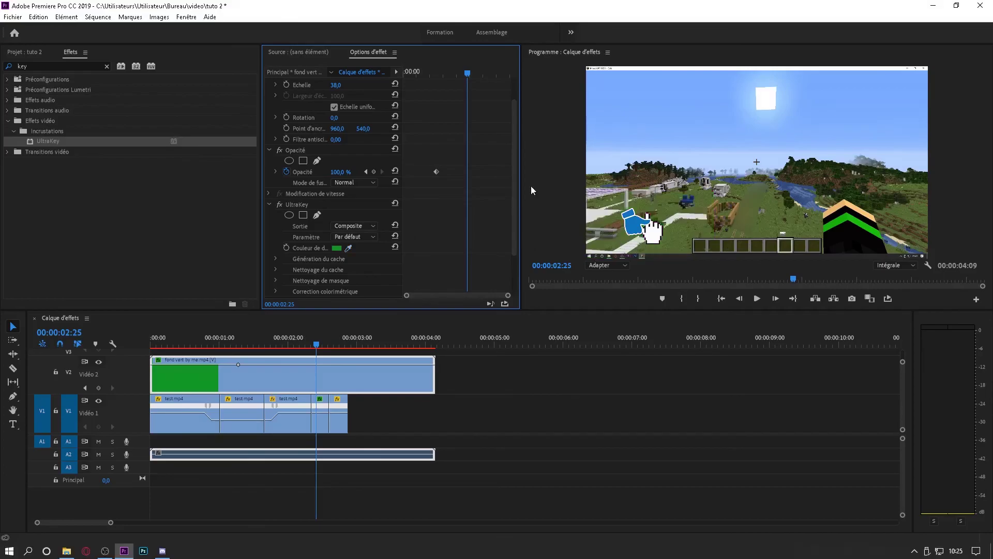
- Play the sequence from the start to about 00:00:02:03 to check the keyed overlay
{"action": "left_click_drag", "start_coordinate": [173, 334], "coordinate": [128, 340]}
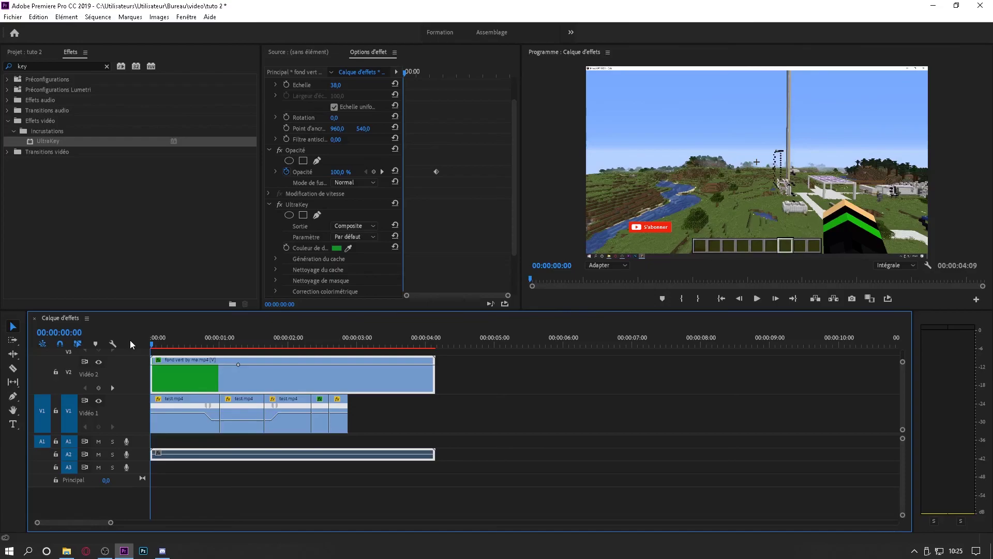
{"action": "key", "text": "space"}
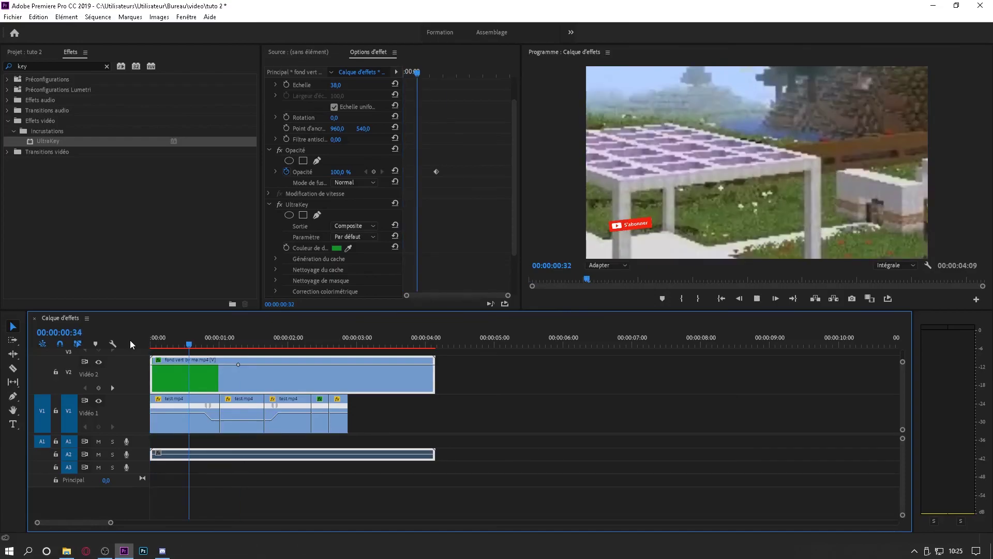
{"action": "key", "text": "space"}
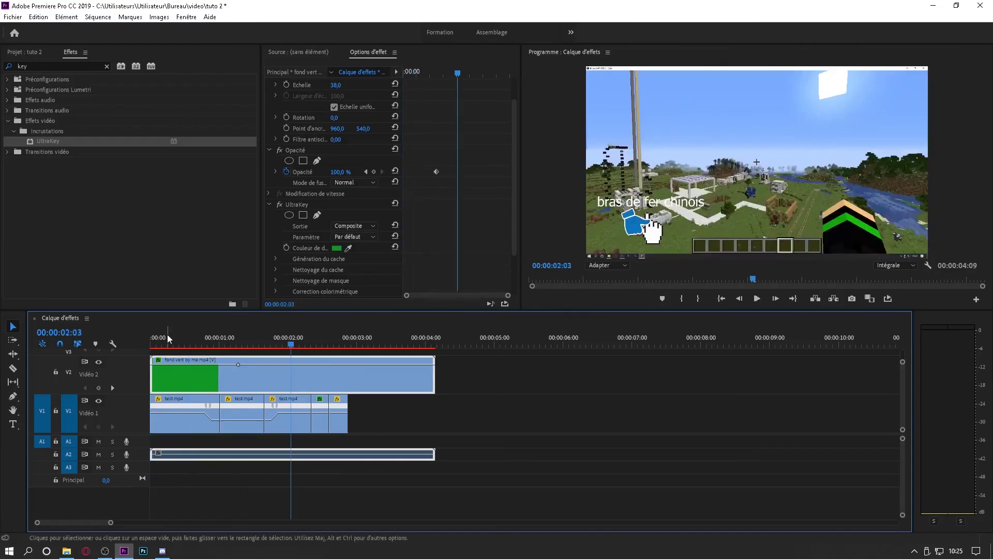